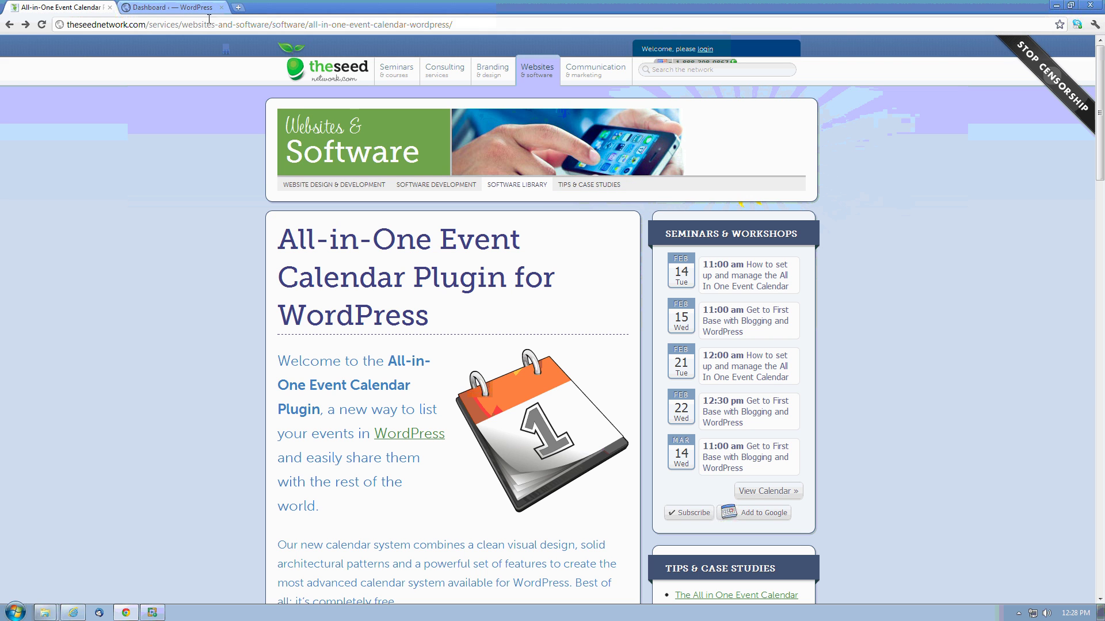
Switch from the plugin page to the toy store's WordPress Dashboard tab.
click(186, 7)
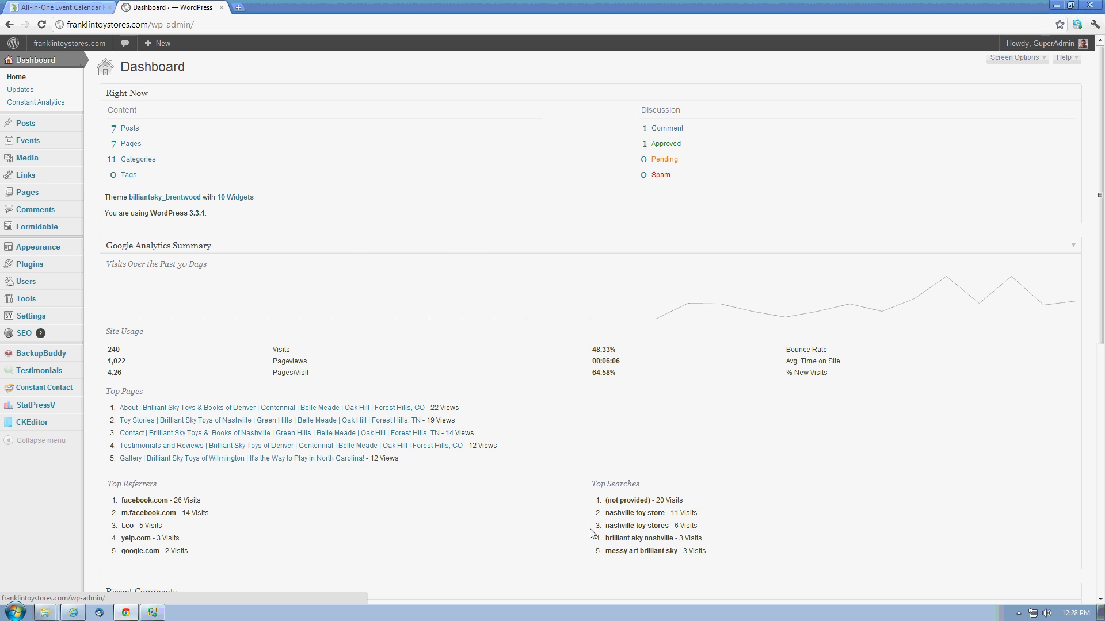
From All Events, open the Feb 17 Story Time/ Messy Art event in the editor.
mouse_move(27, 144)
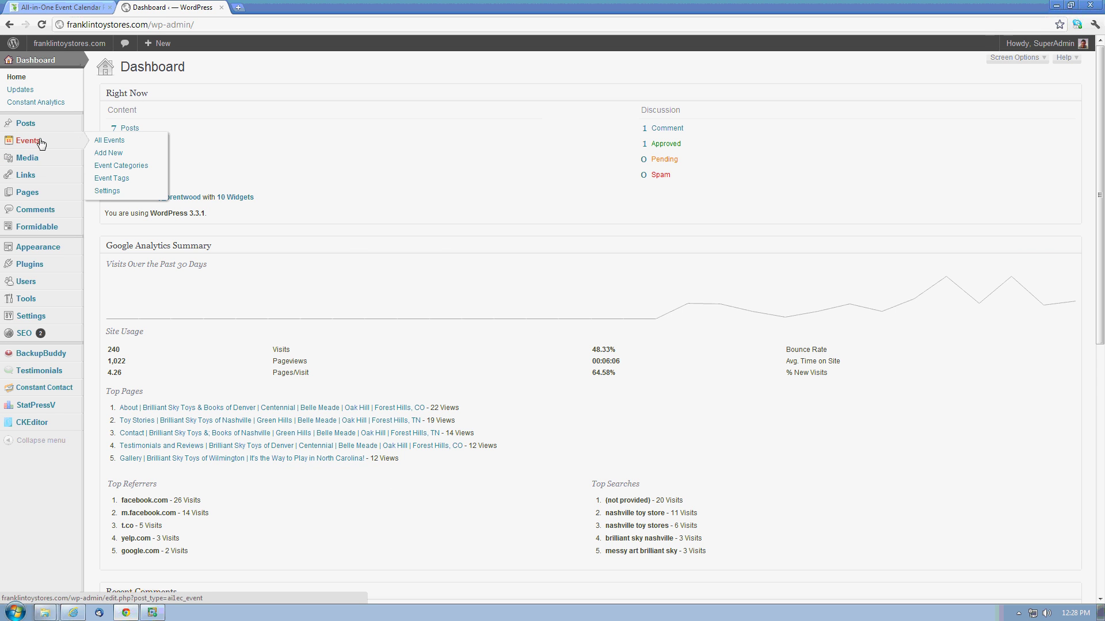
click(108, 141)
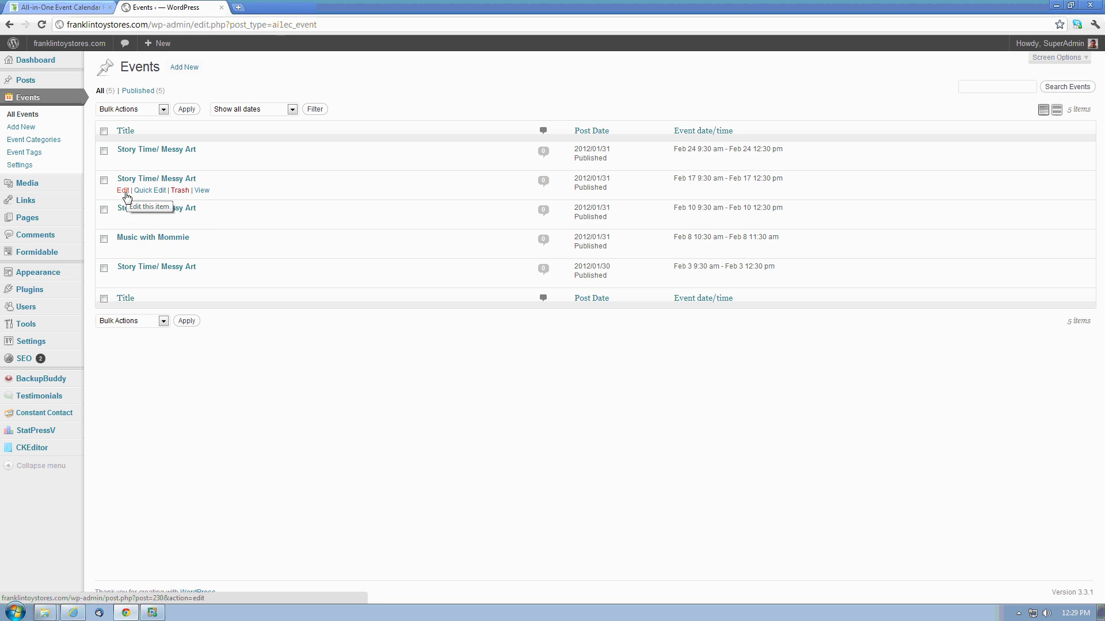
click(124, 193)
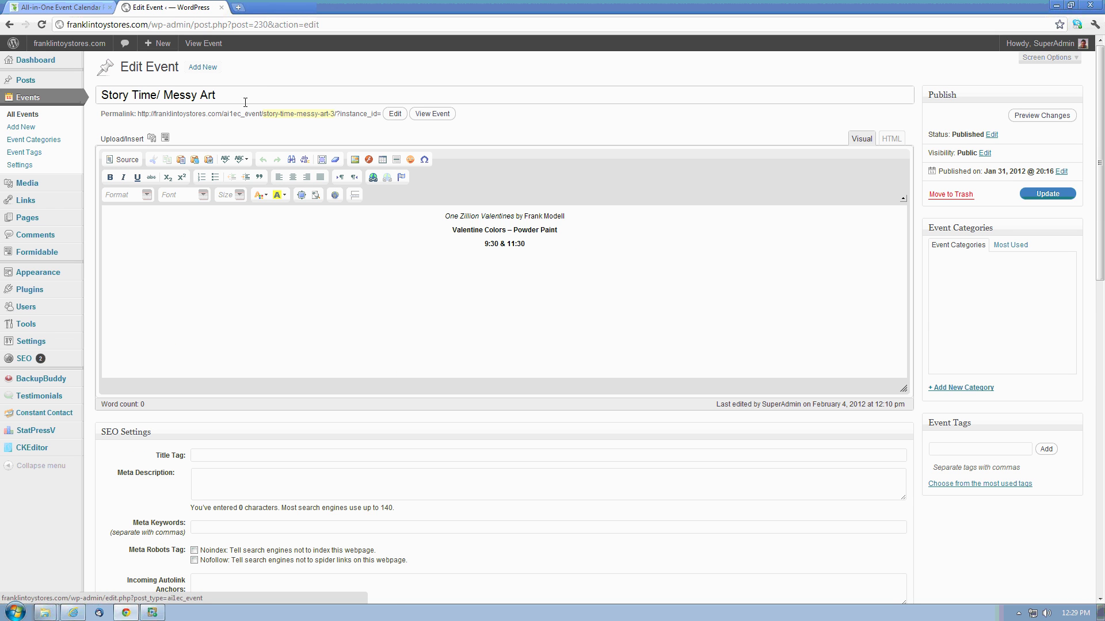
drag(245, 102, 100, 95)
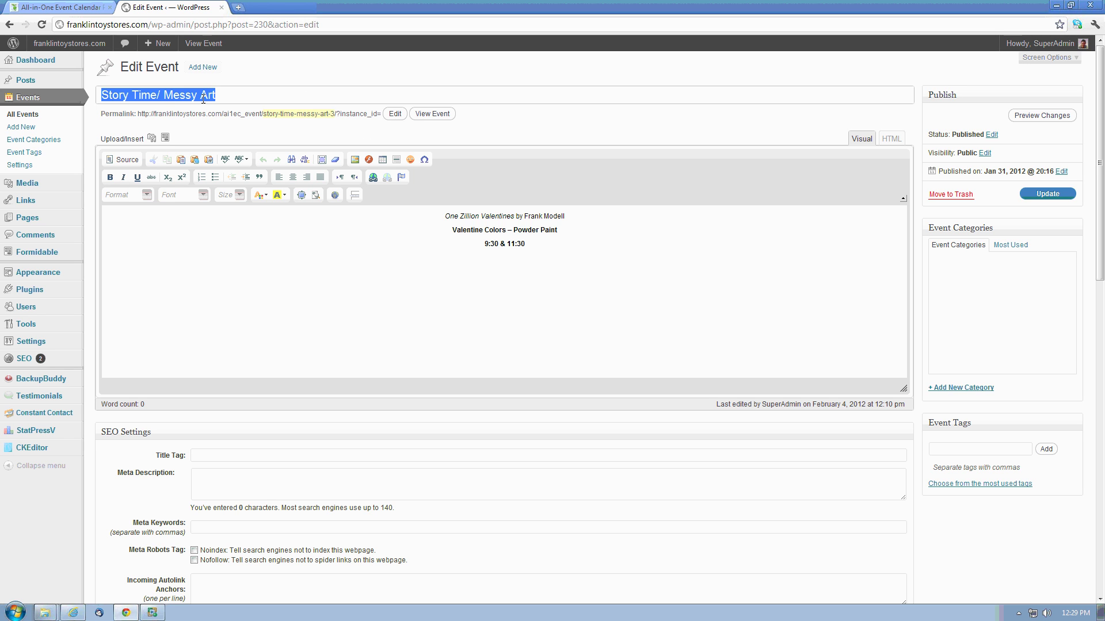
click(557, 248)
key(ctrl+a)
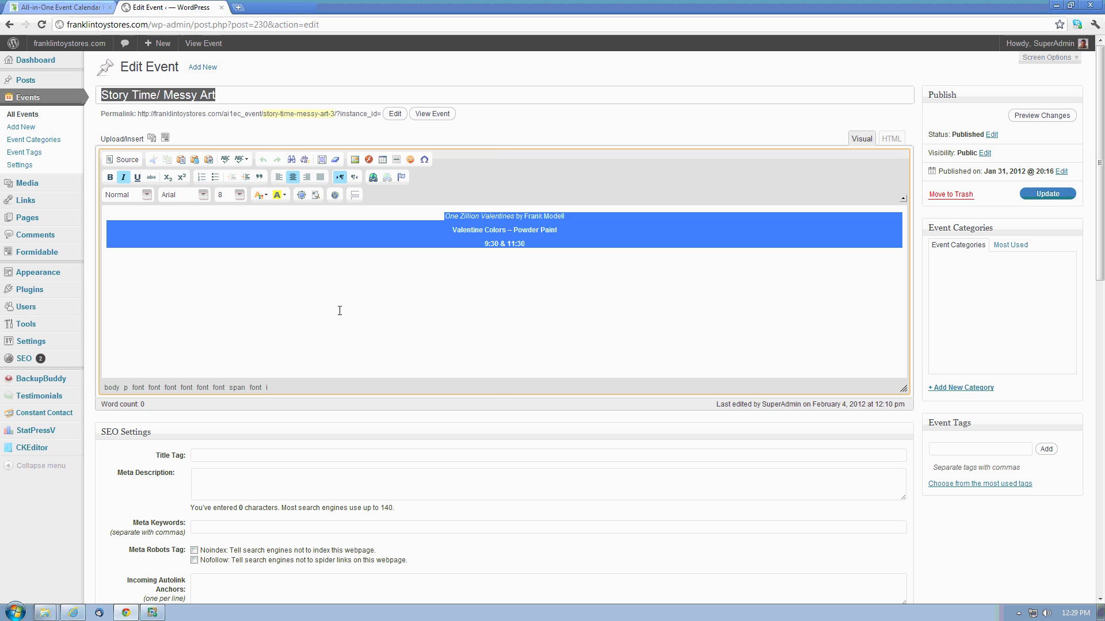
click(512, 230)
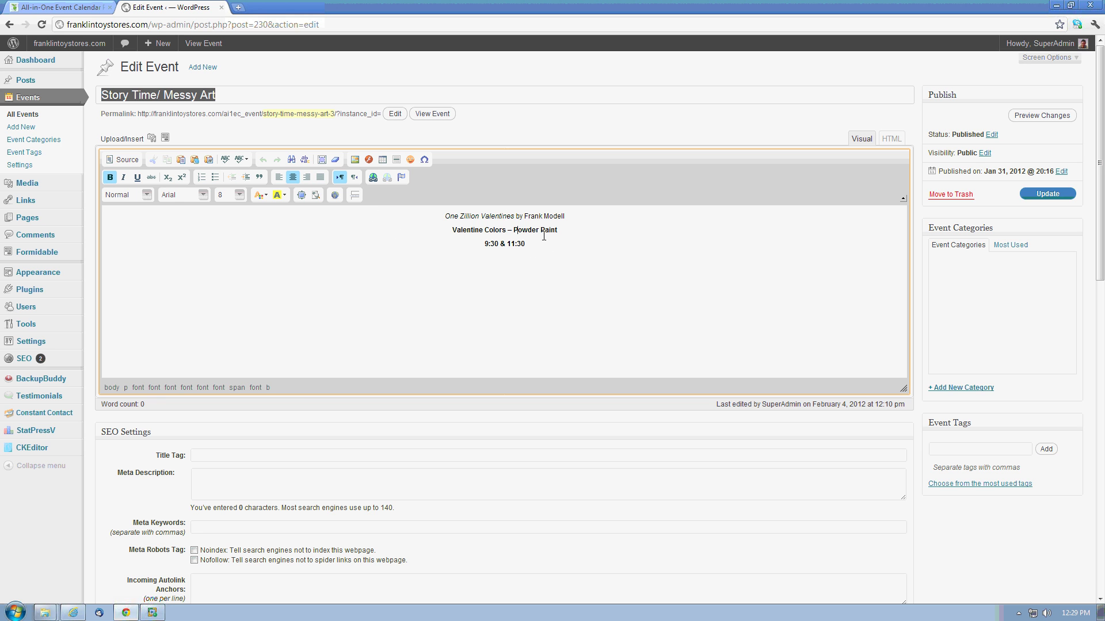
scroll(493, 314, down, 9)
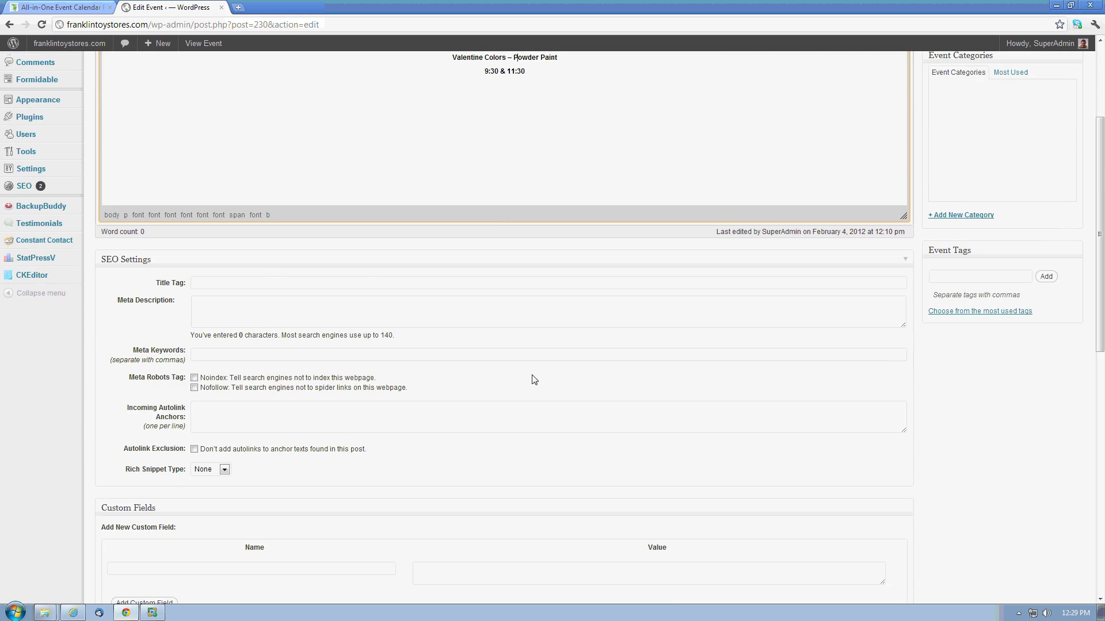
scroll(444, 379, down, 4)
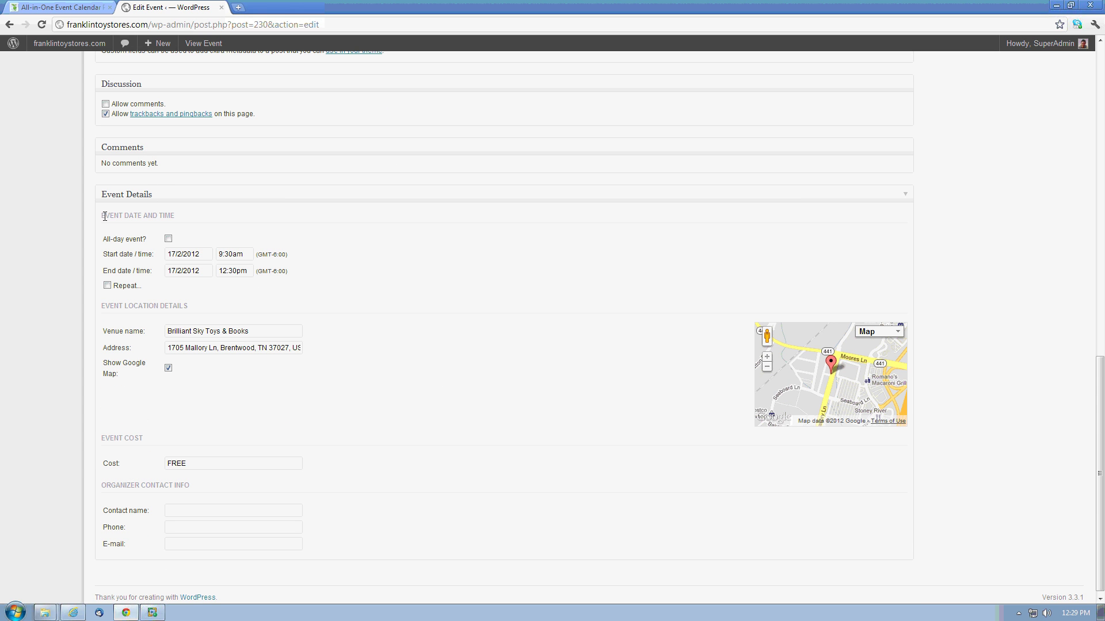
drag(103, 217, 191, 219)
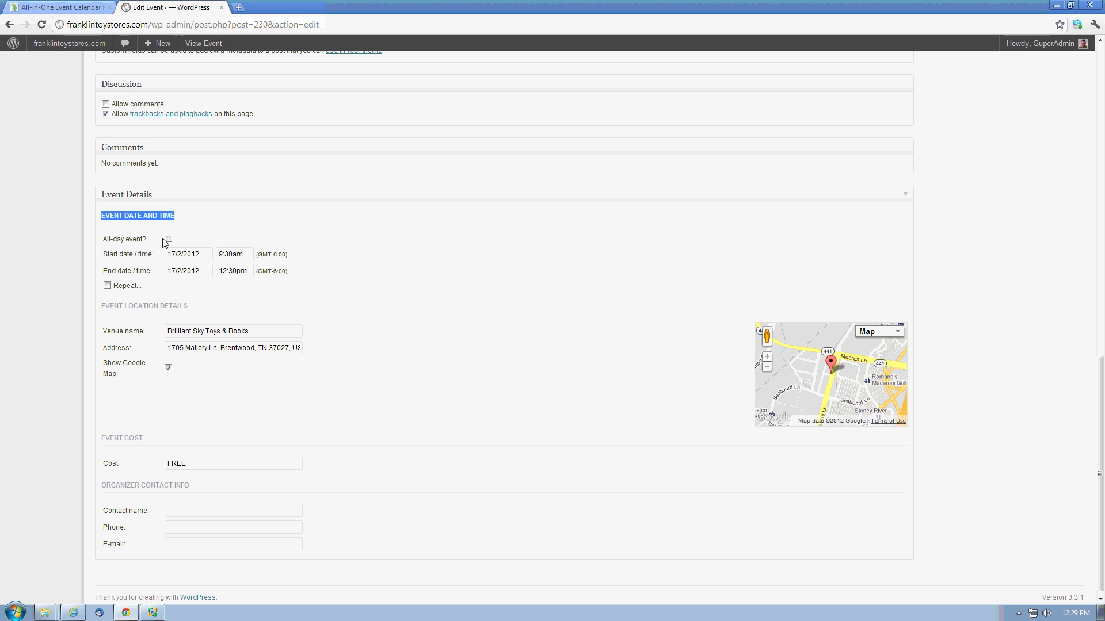
click(194, 259)
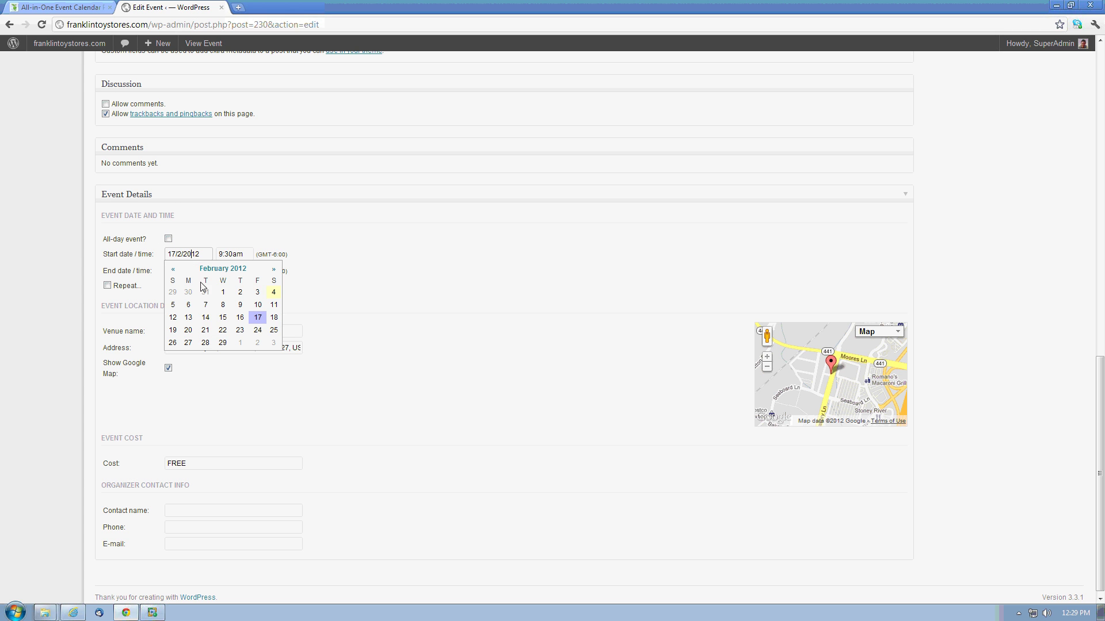
click(371, 279)
click(224, 254)
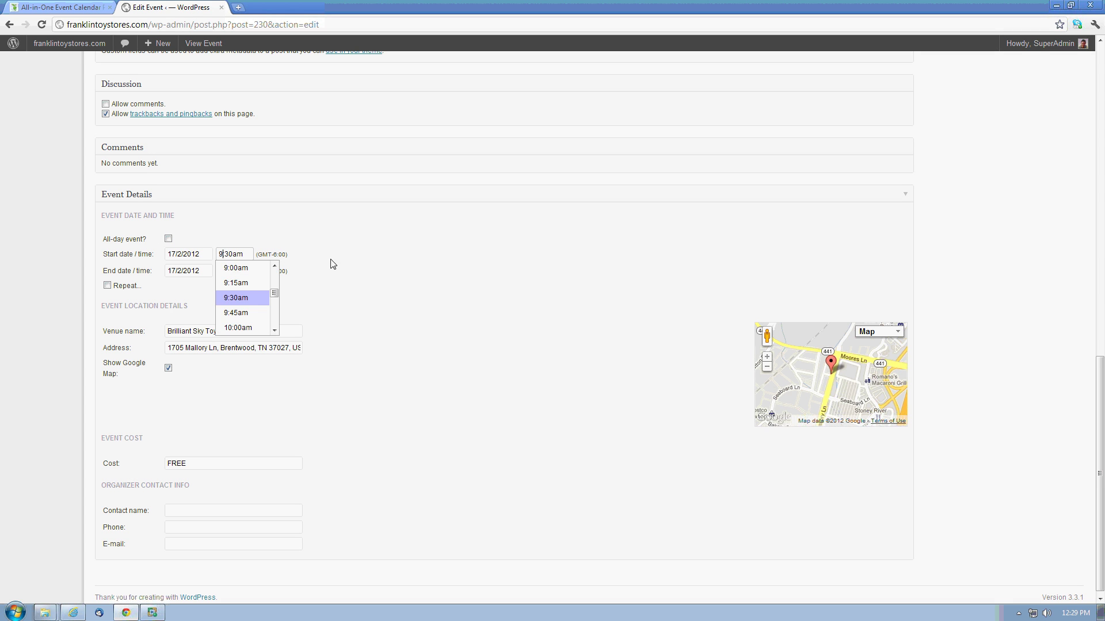
key(Tab)
key(Tab)
click(339, 283)
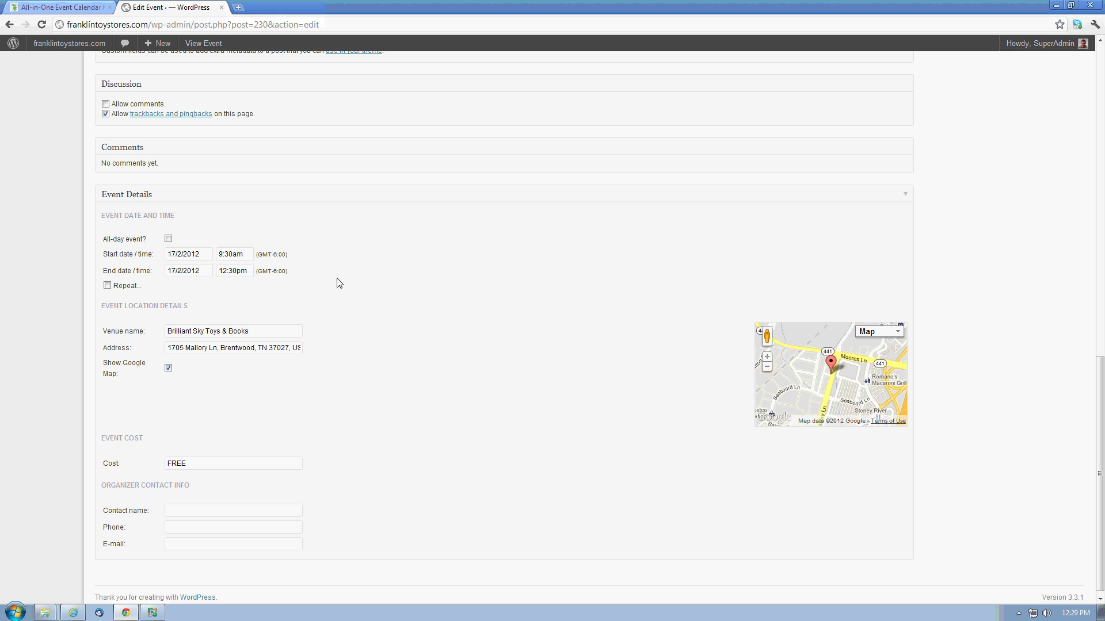
click(107, 286)
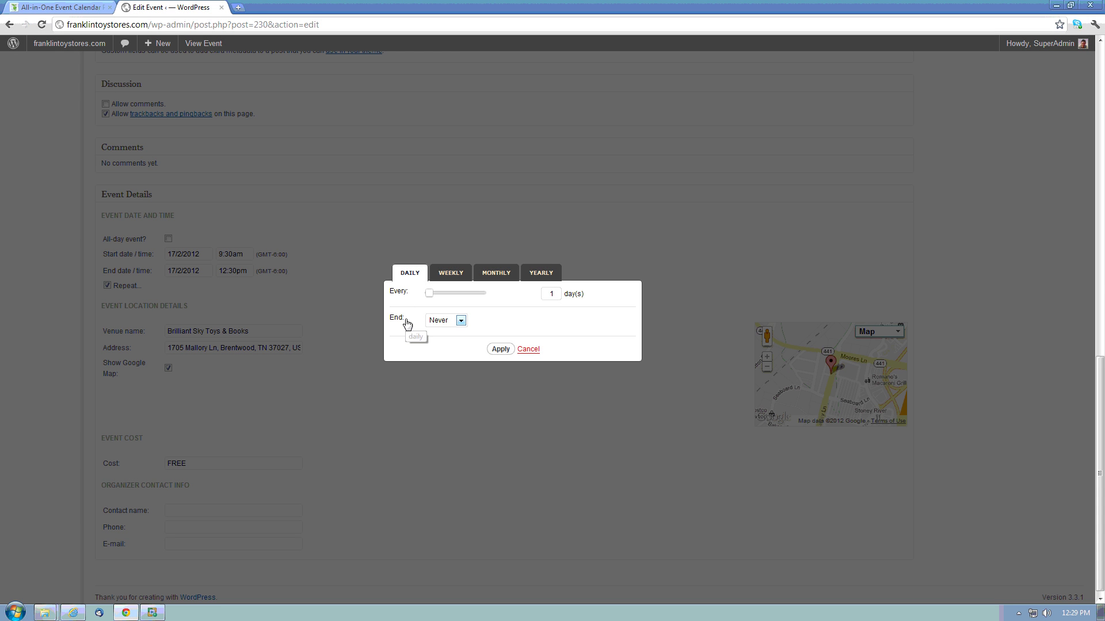
click(452, 275)
click(496, 273)
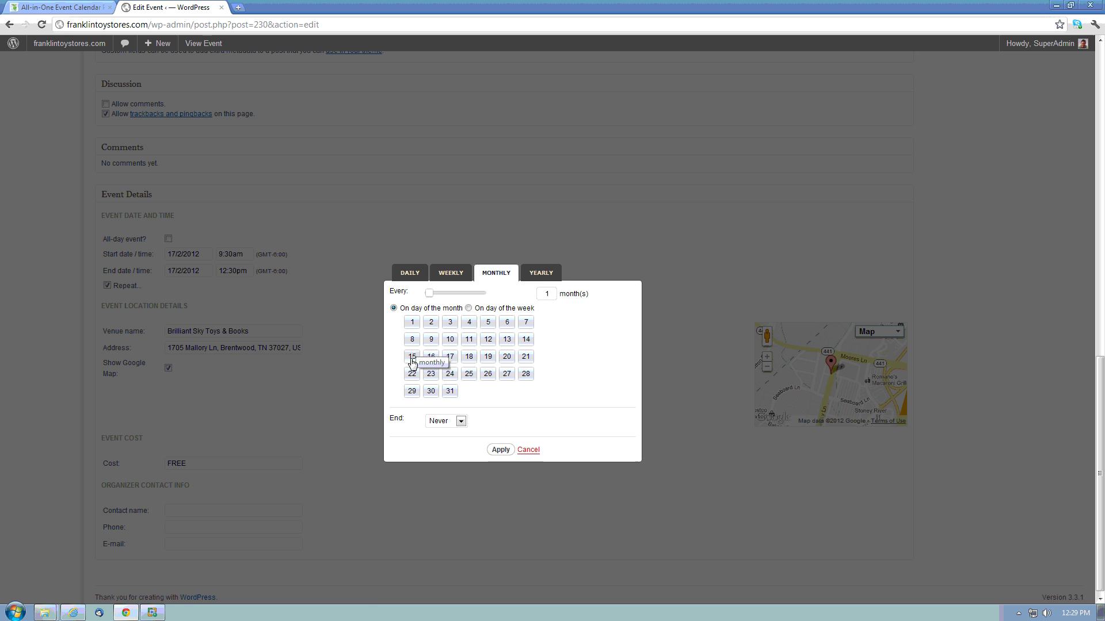
click(539, 275)
click(453, 274)
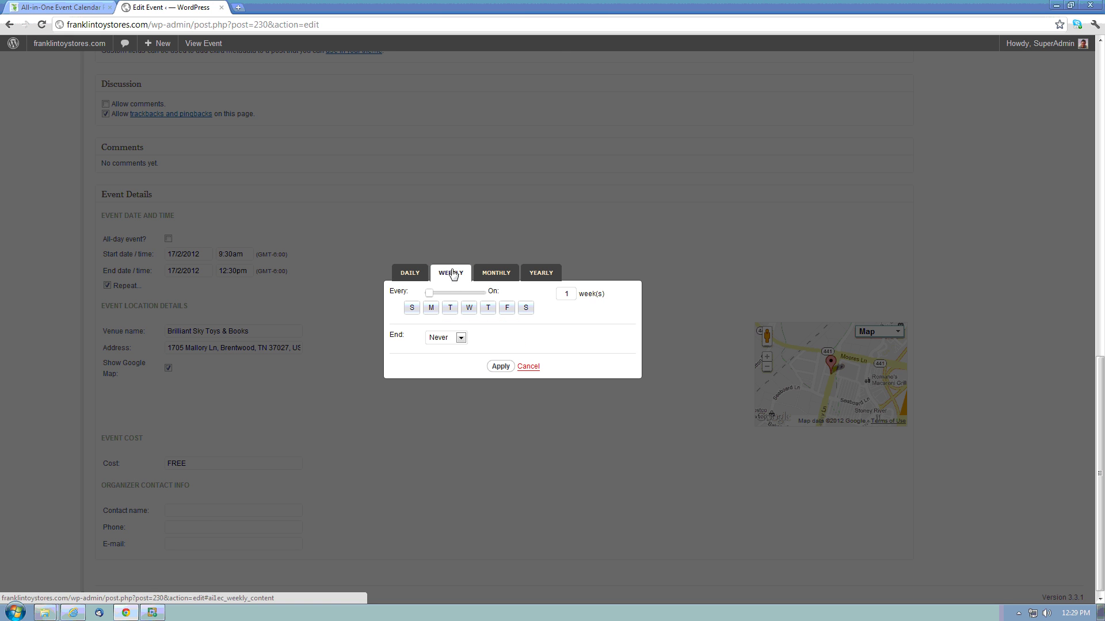
click(450, 309)
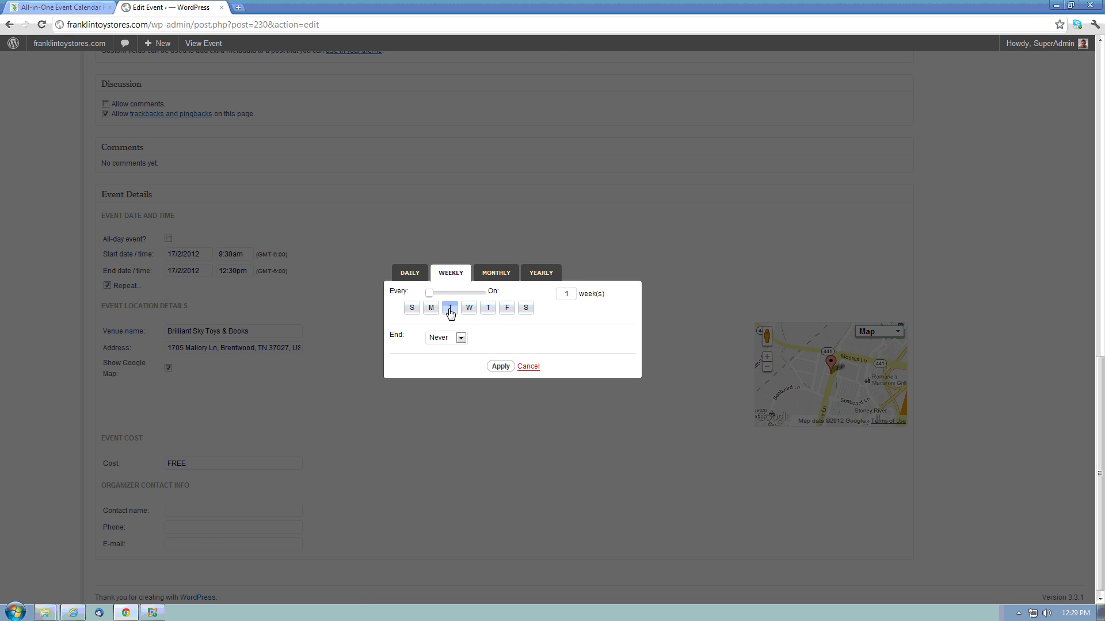
click(452, 338)
click(452, 357)
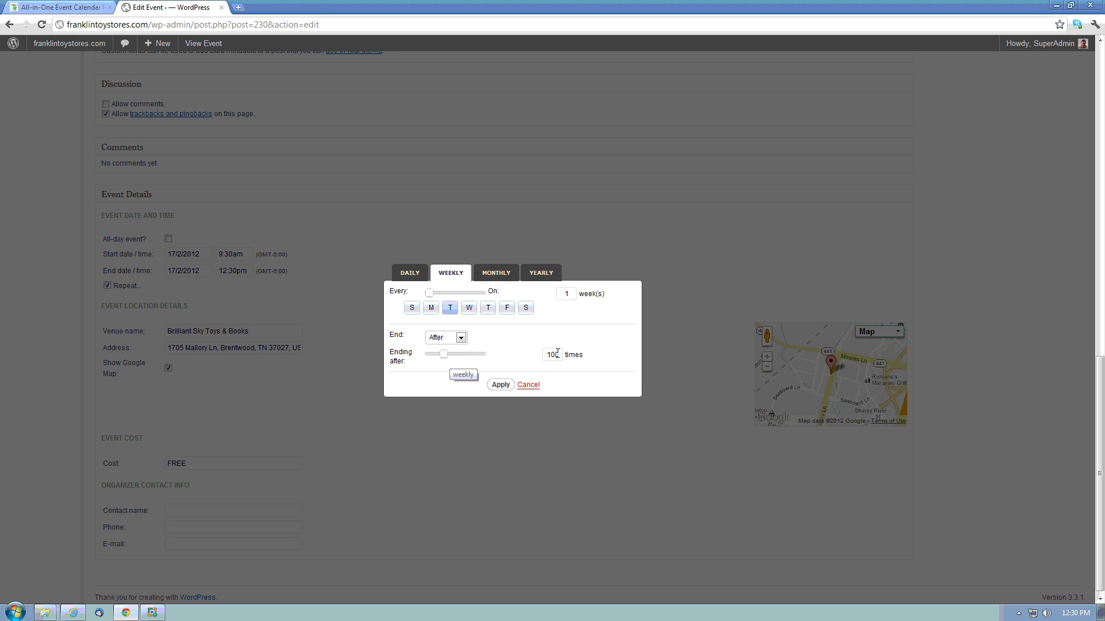
drag(557, 353, 528, 353)
text(3)
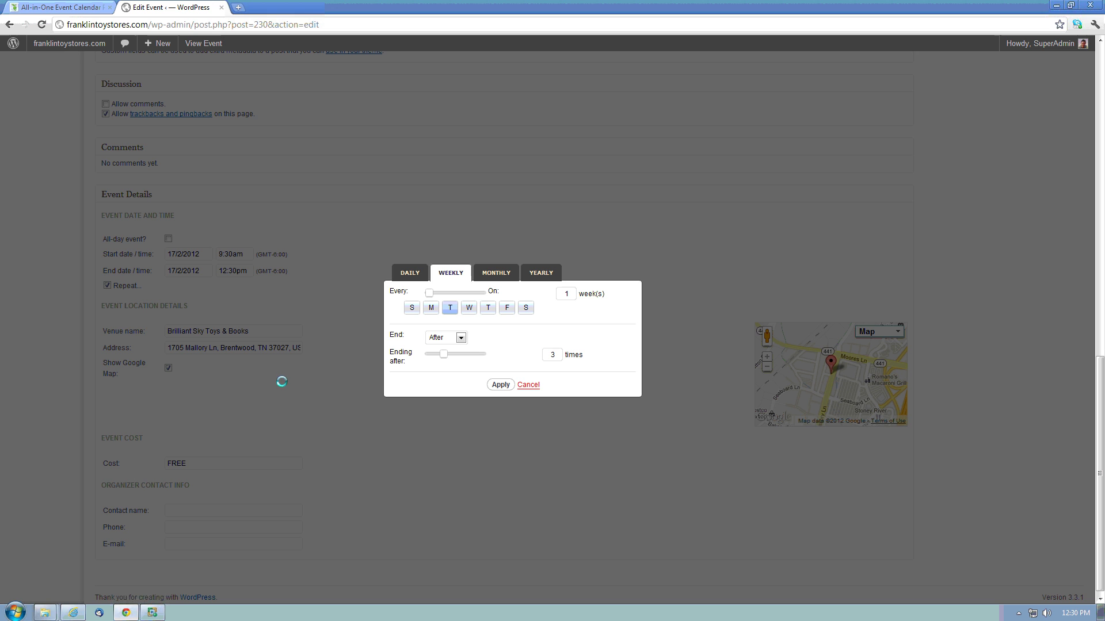
double_click(553, 355)
click(529, 385)
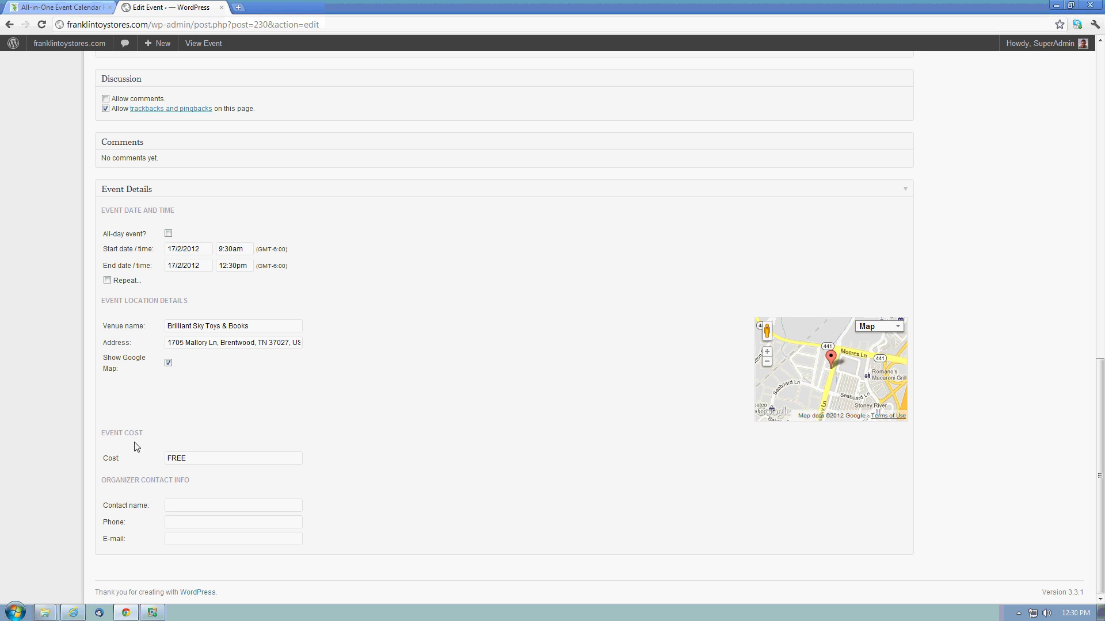
Review the event cost (FREE) and the organizer contact name, phone and e-mail fields.
drag(104, 433, 167, 459)
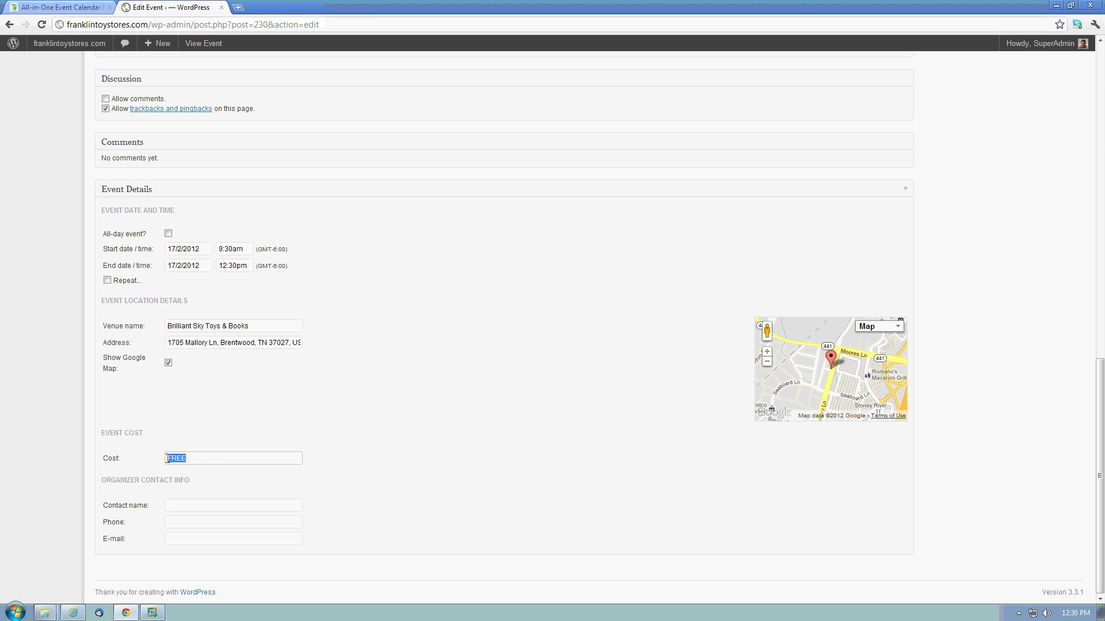
click(202, 456)
click(183, 504)
click(196, 503)
click(182, 520)
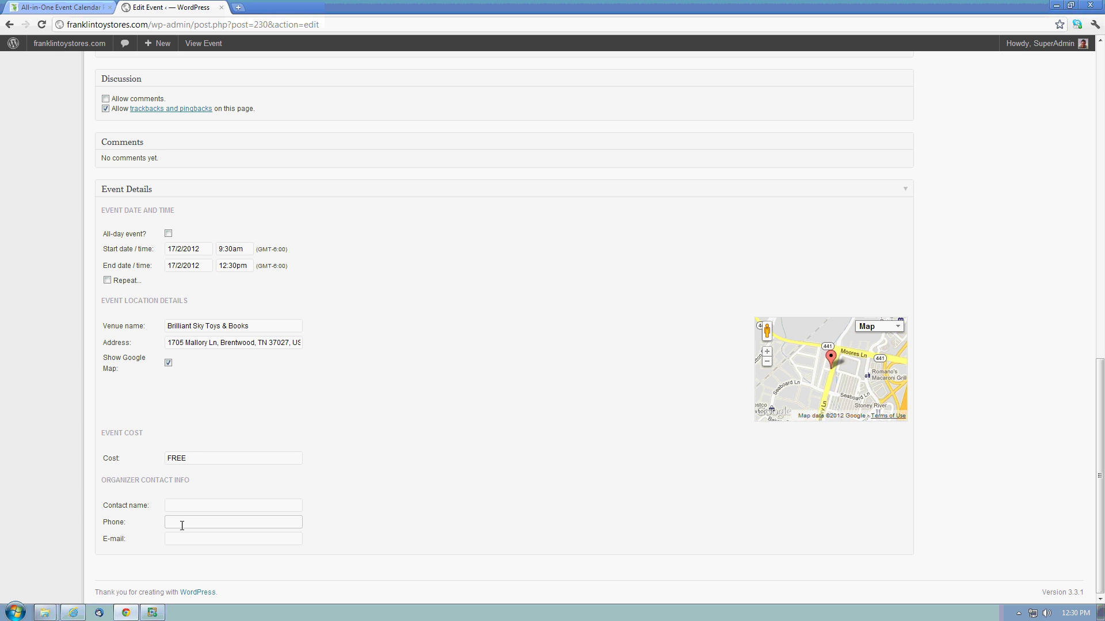
click(180, 541)
Update the Story Time/ Messy Art event and view it on the public site.
scroll(396, 529, up, 10)
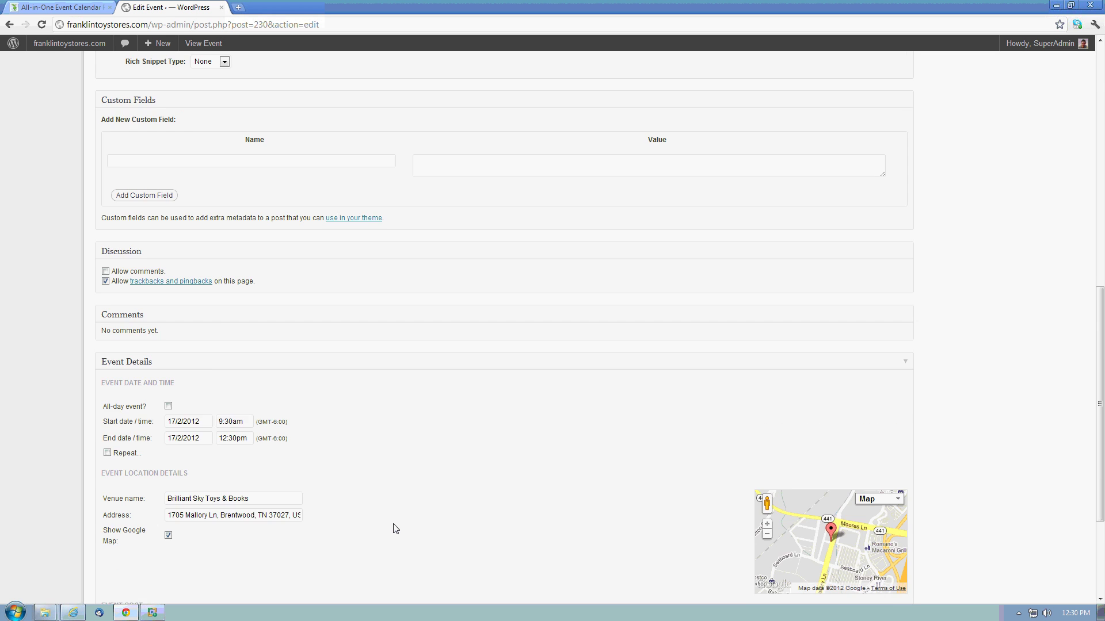
scroll(433, 497, up, 2)
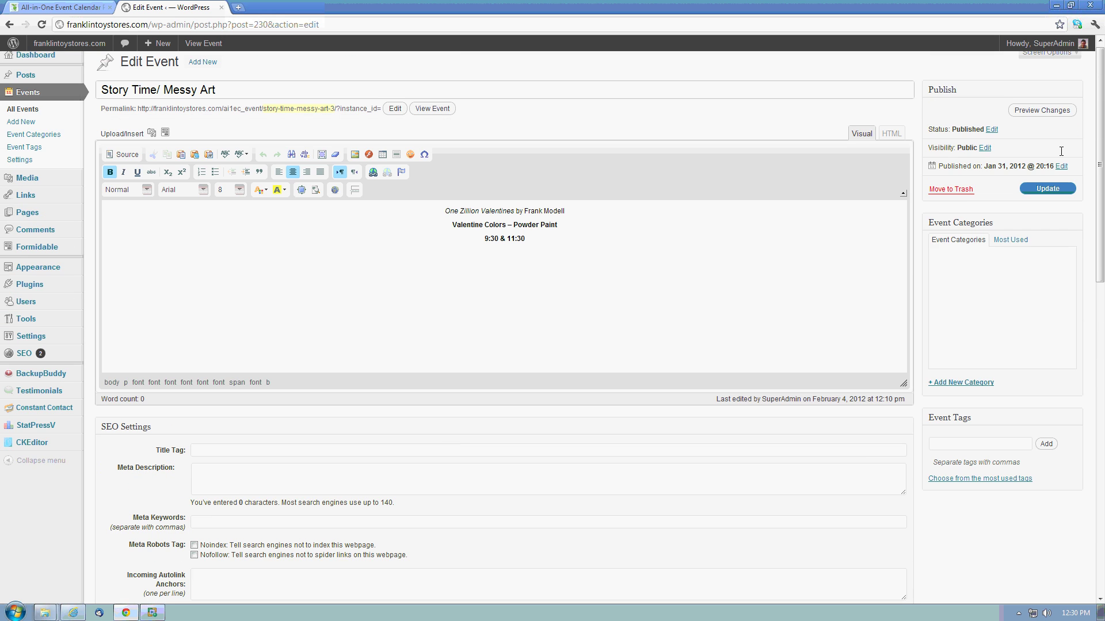
click(1023, 194)
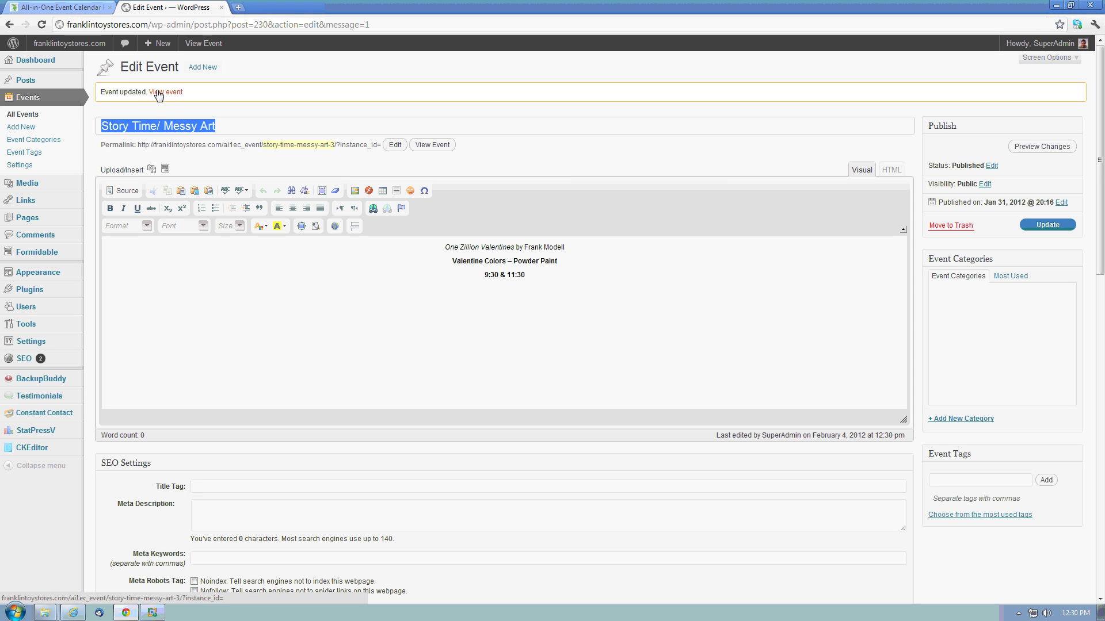
click(159, 93)
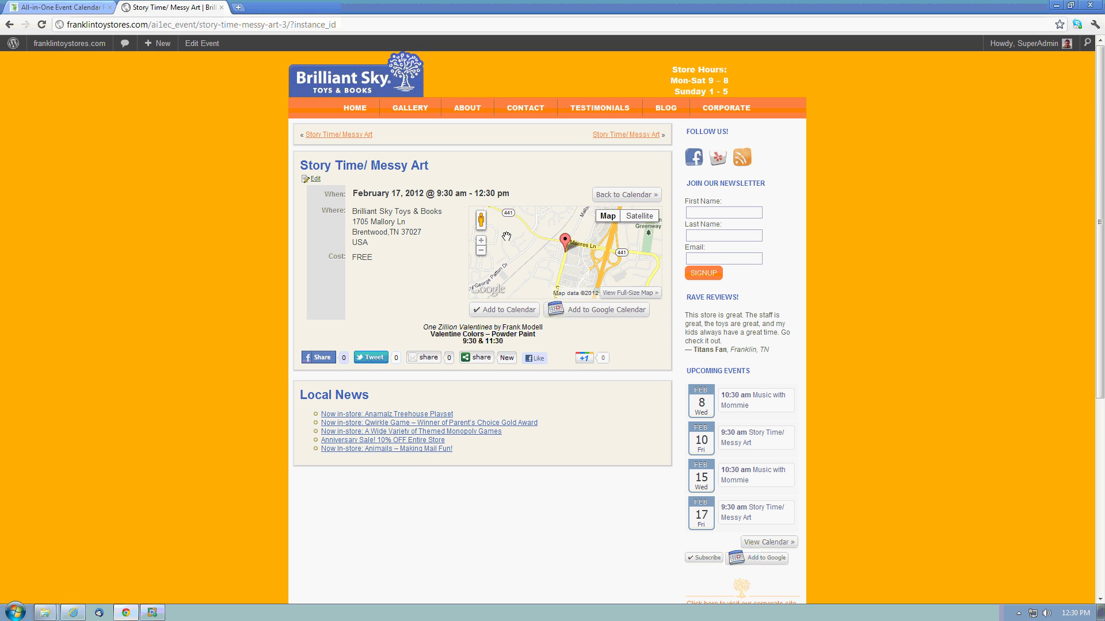
Highlight the Feb 17 event's title, date and time, venue, FREE cost and description.
drag(424, 165, 368, 181)
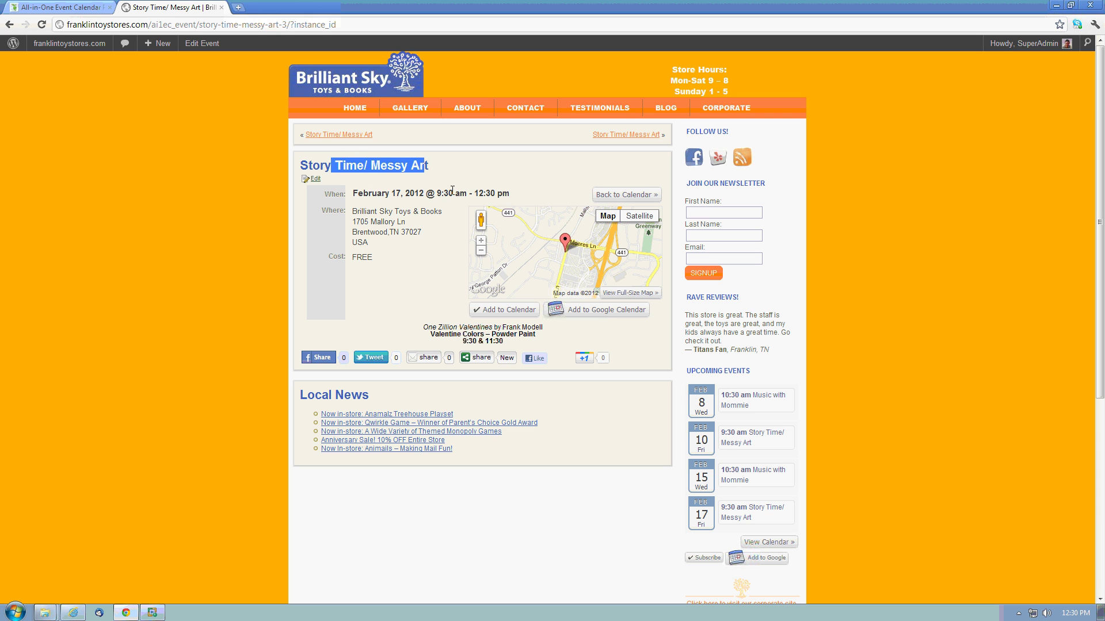
drag(452, 190, 386, 187)
drag(375, 245, 355, 210)
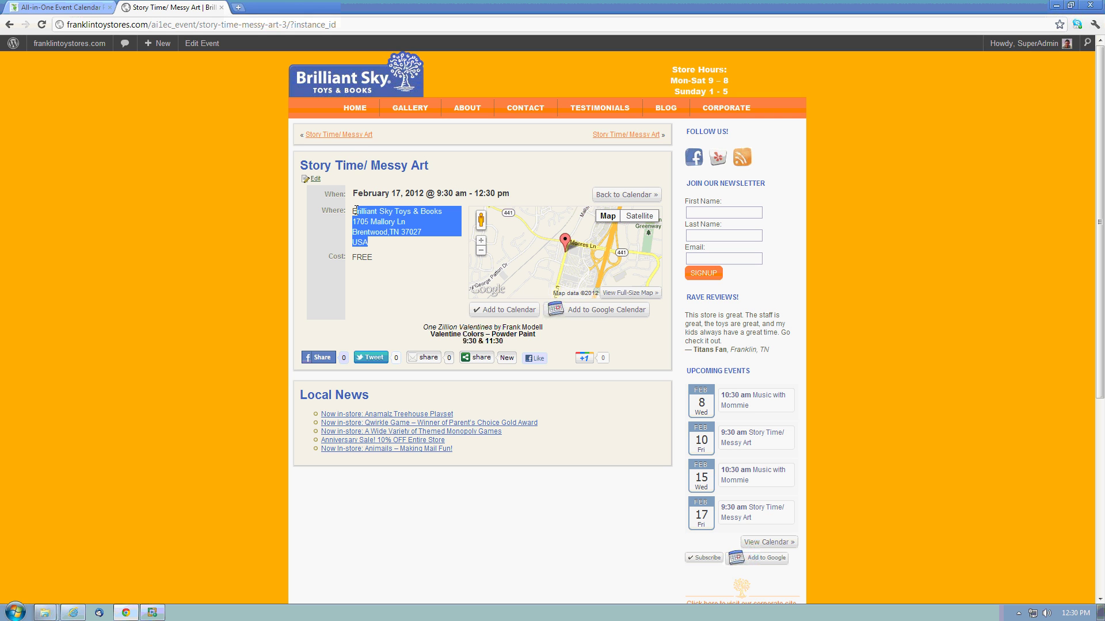
drag(373, 257, 363, 258)
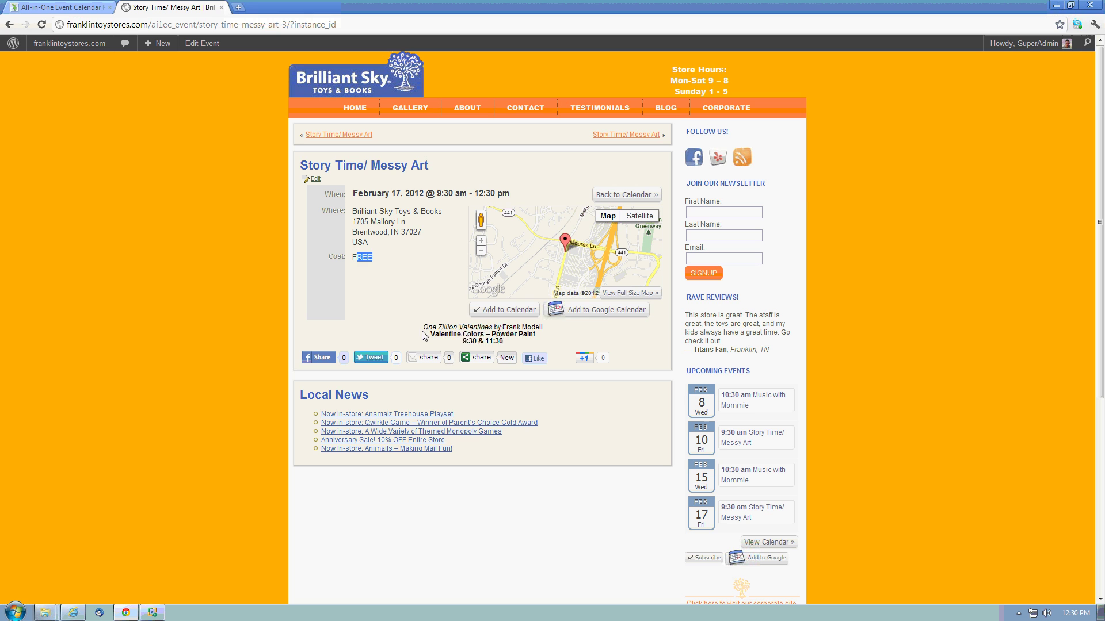
mouse_move(425, 327)
mouse_down()
mouse_move(494, 340)
mouse_move(432, 326)
mouse_up()
click(516, 347)
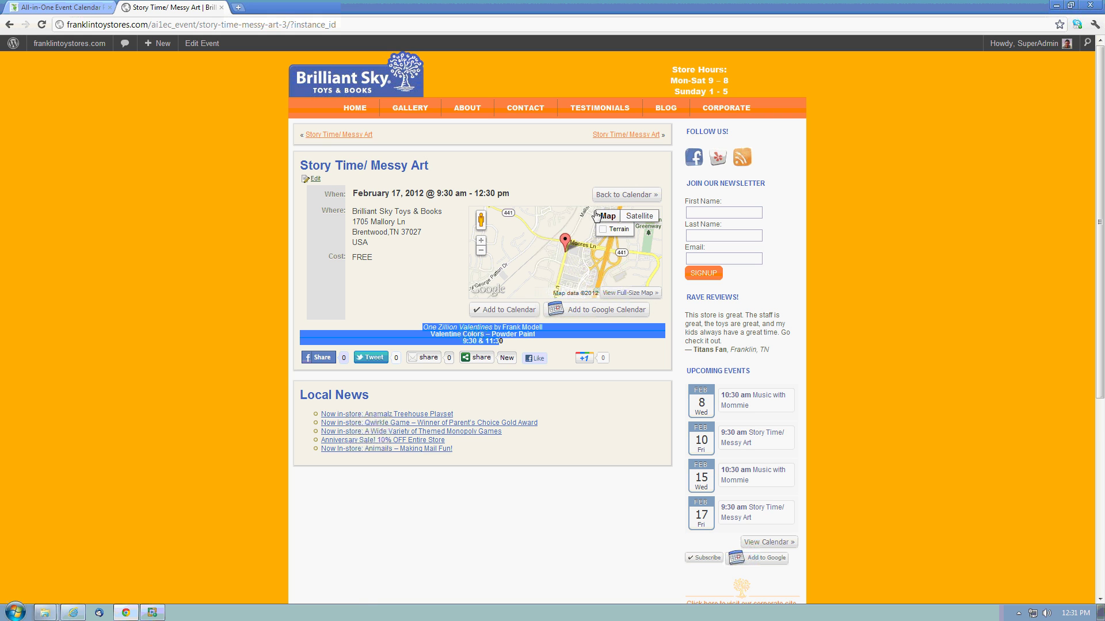
Return to the February 2012 calendar and open the Music with Mommie event.
click(628, 196)
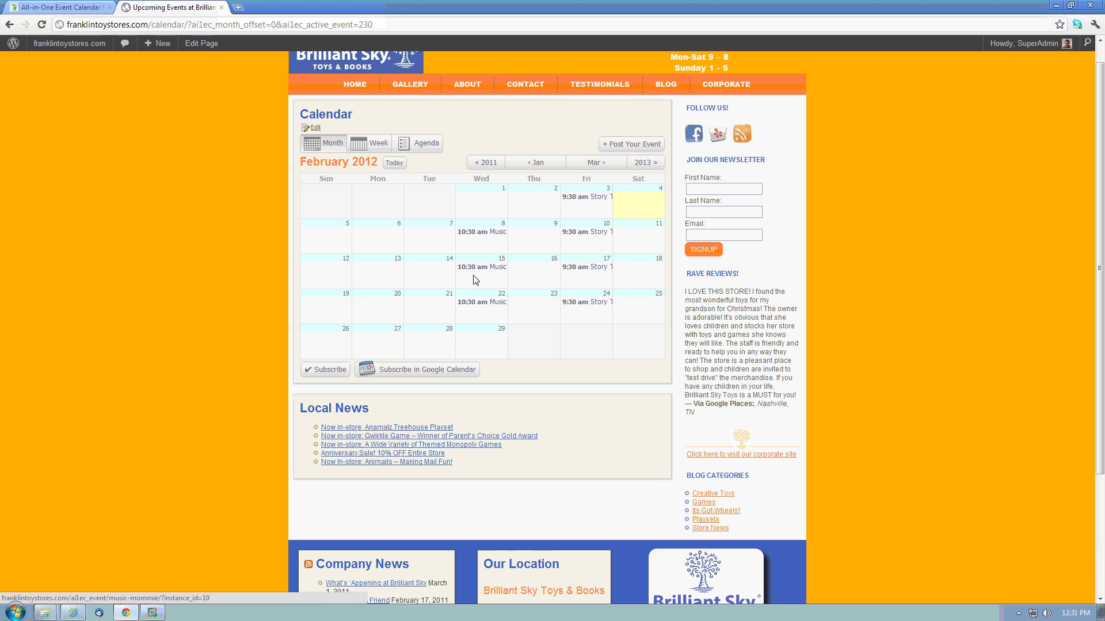
click(478, 272)
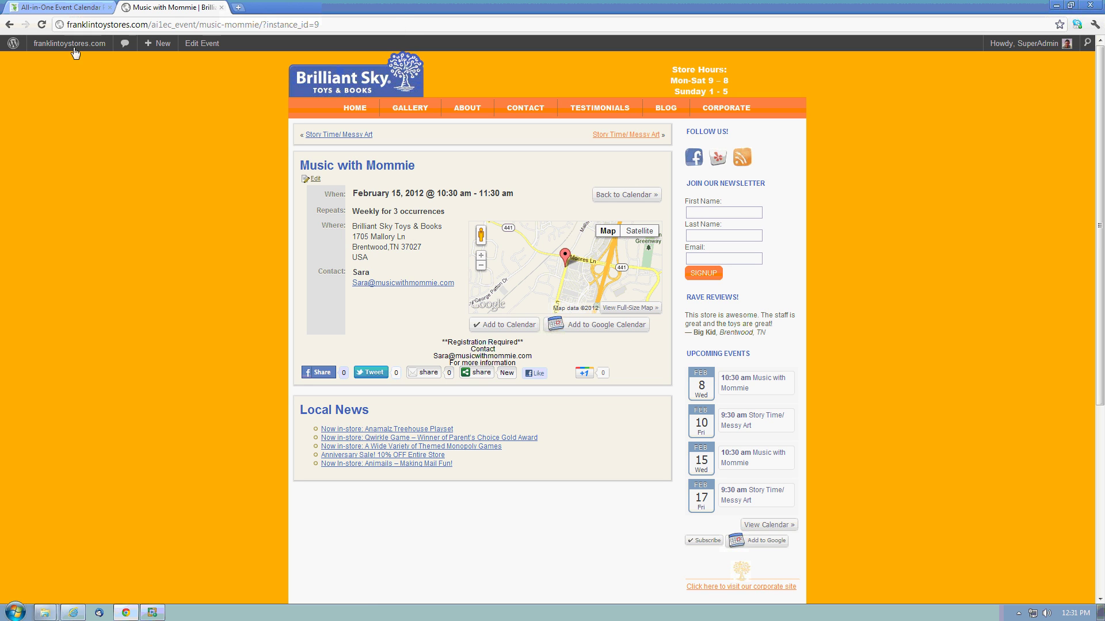
mouse_move(69, 51)
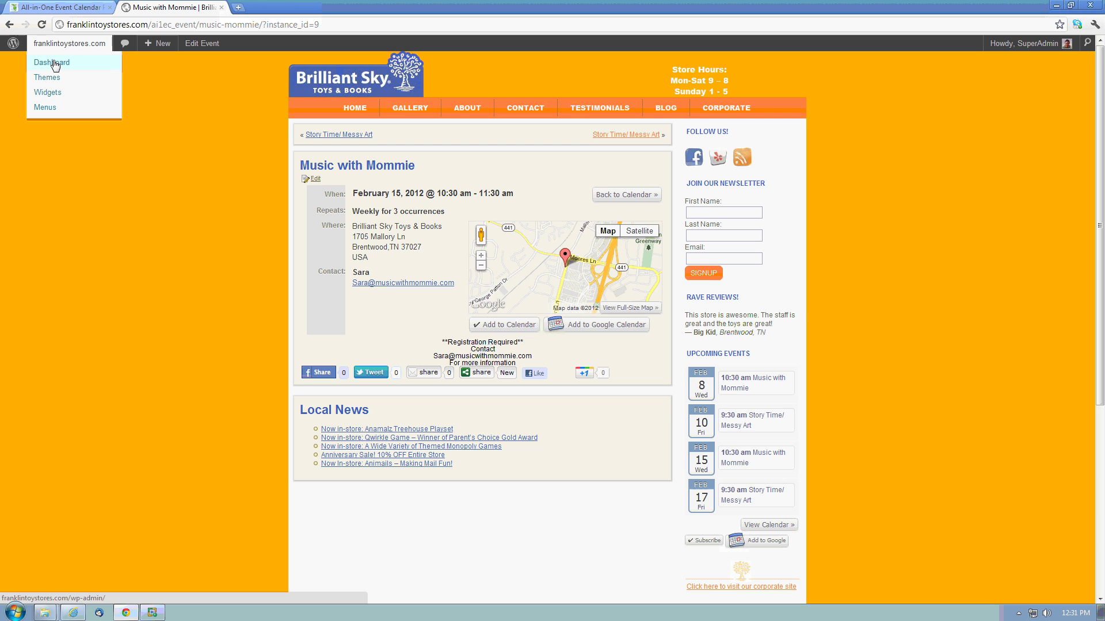
Start a new event from the admin and check its title and description fields.
click(55, 65)
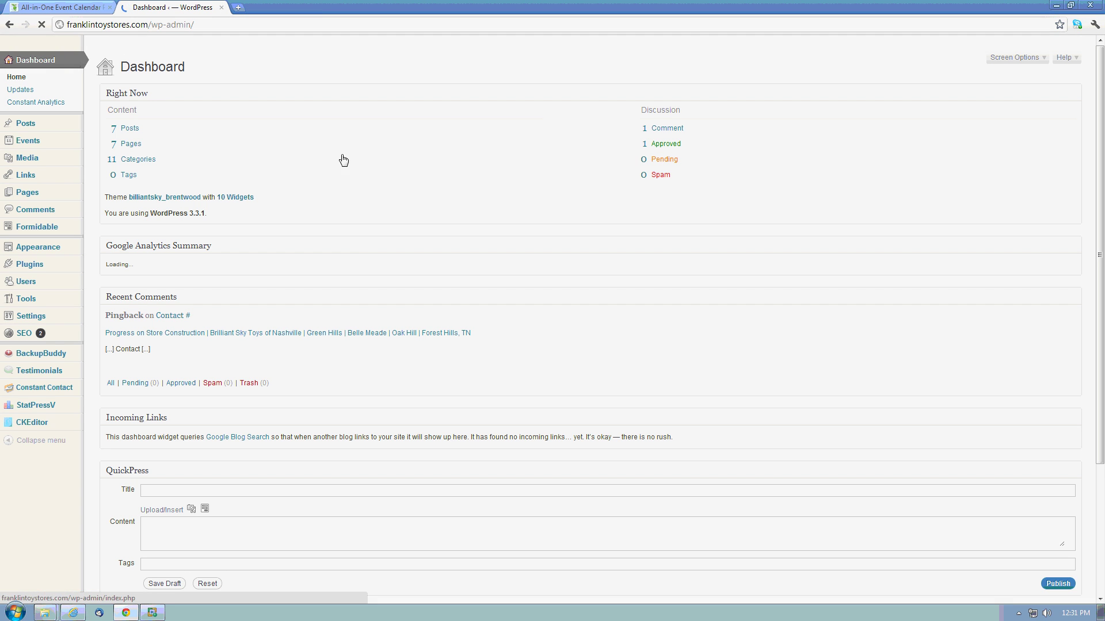
mouse_move(31, 140)
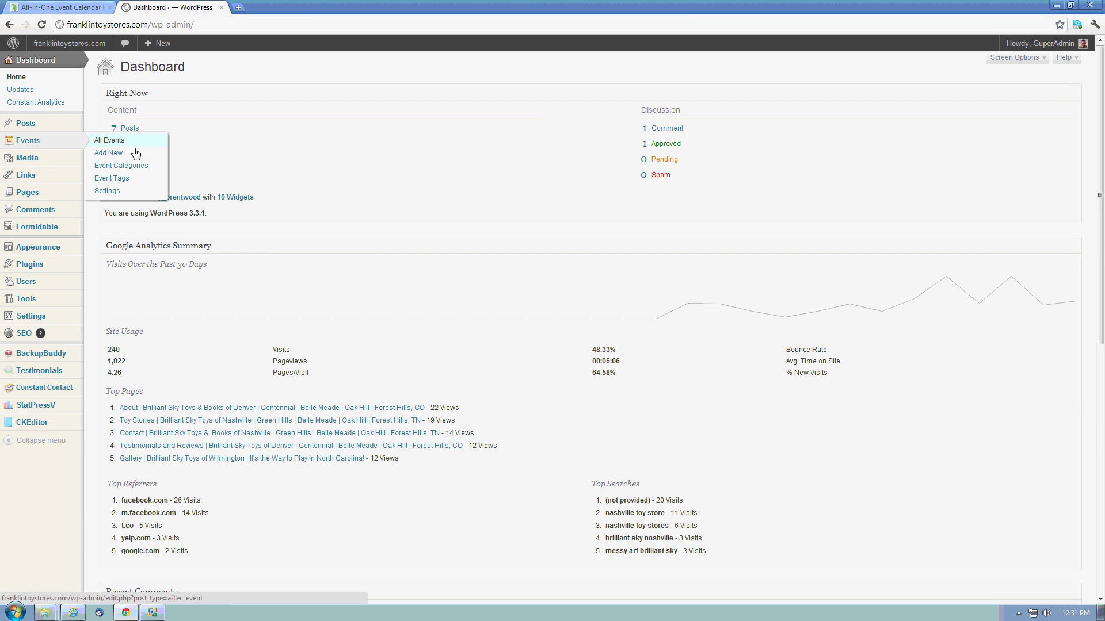
click(111, 155)
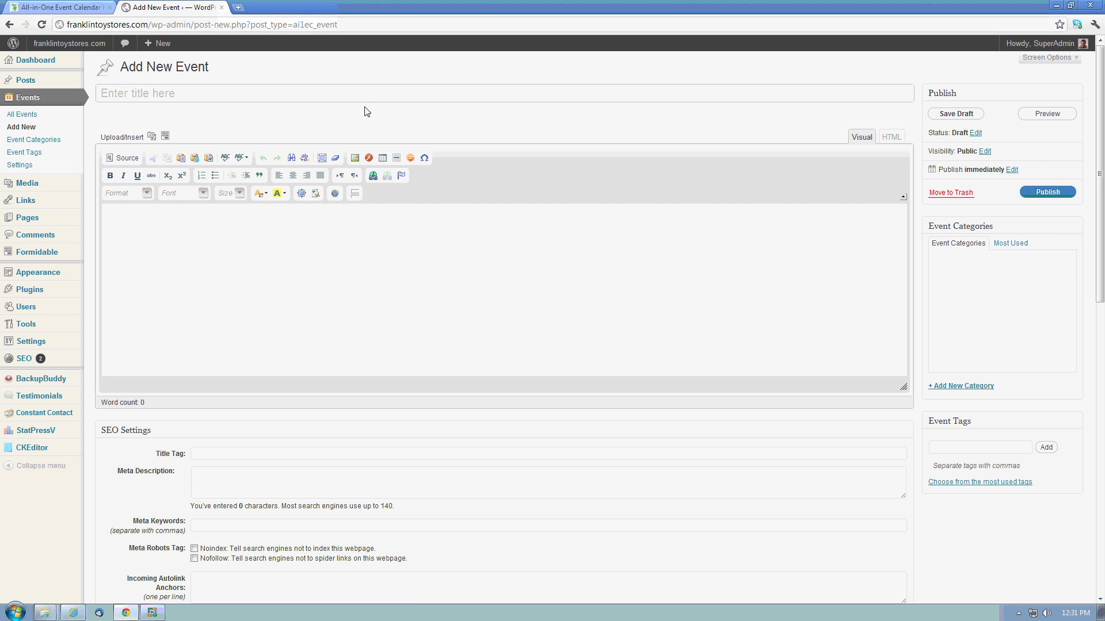
click(171, 93)
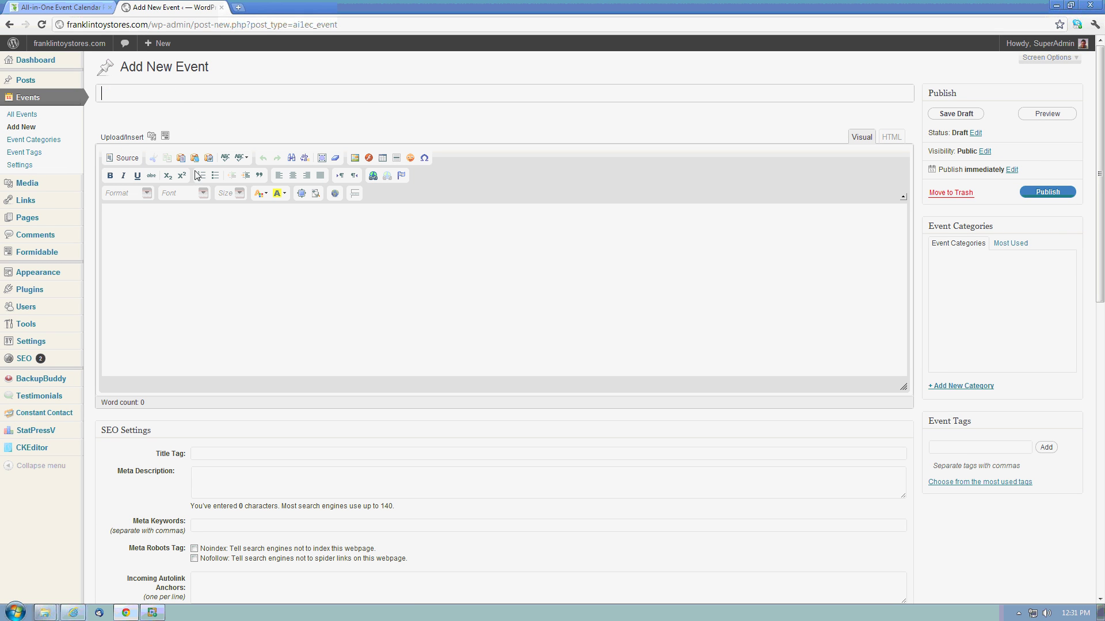
click(364, 263)
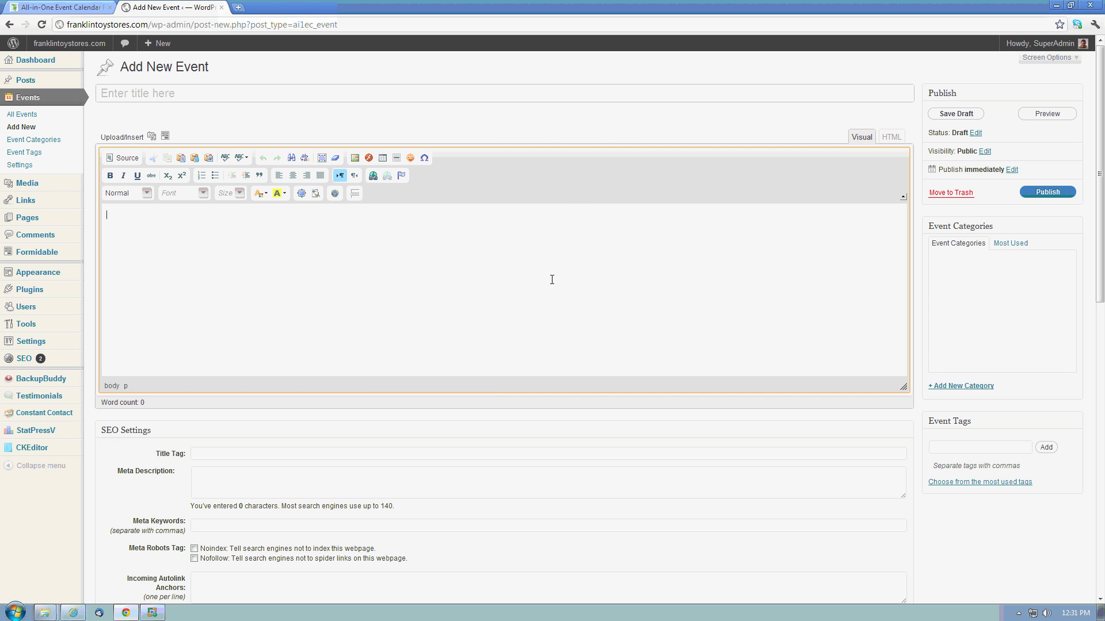
Check the start date and time pickers, defaulting to 4/2/2012, 12:30pm–1:30pm.
scroll(460, 269, down, 10)
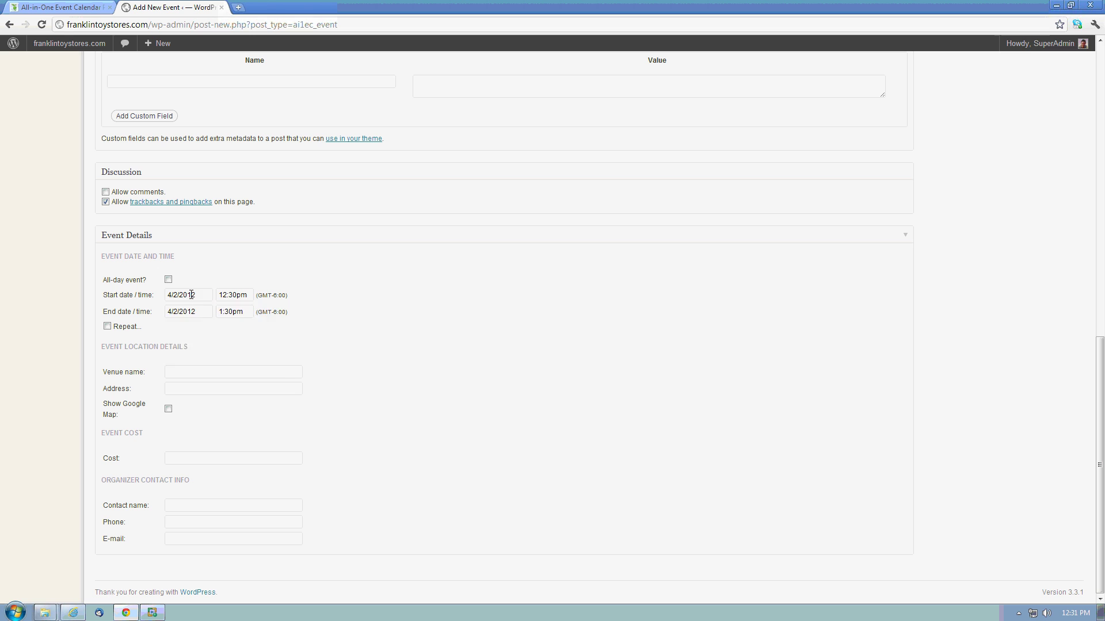
click(191, 295)
click(234, 294)
click(151, 297)
Look over the venue, cost and organizer contact fields of the new event.
click(199, 369)
click(202, 390)
click(202, 457)
click(183, 458)
click(383, 459)
click(214, 504)
click(189, 525)
click(180, 536)
click(184, 522)
scroll(564, 429, up, 10)
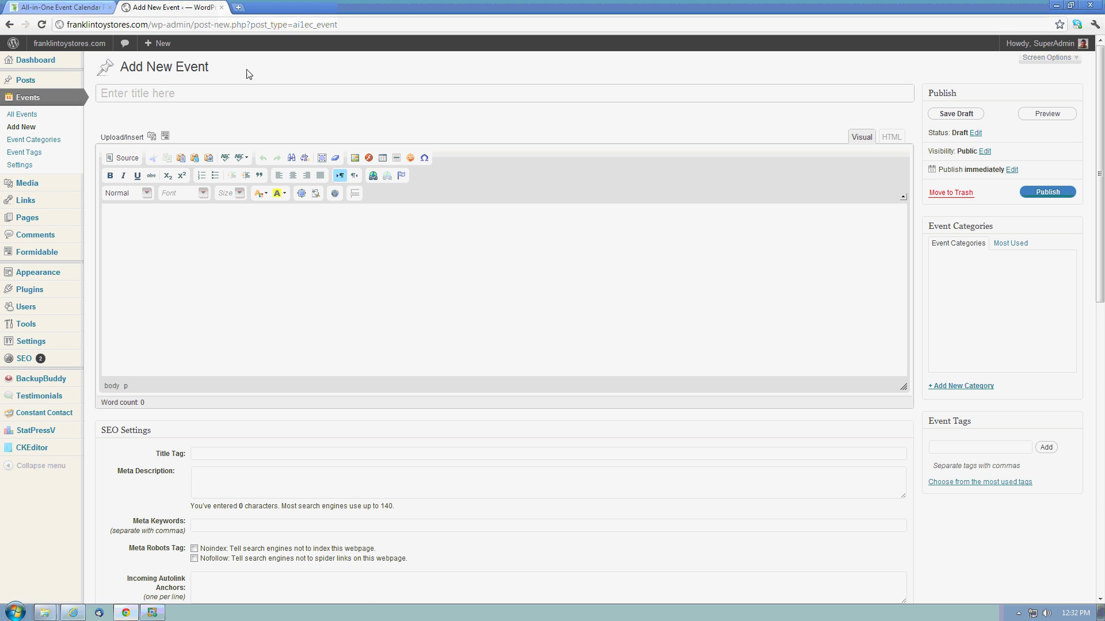
Visit the public store homepage and scroll through its Feb 8–17 Upcoming Events list.
click(69, 46)
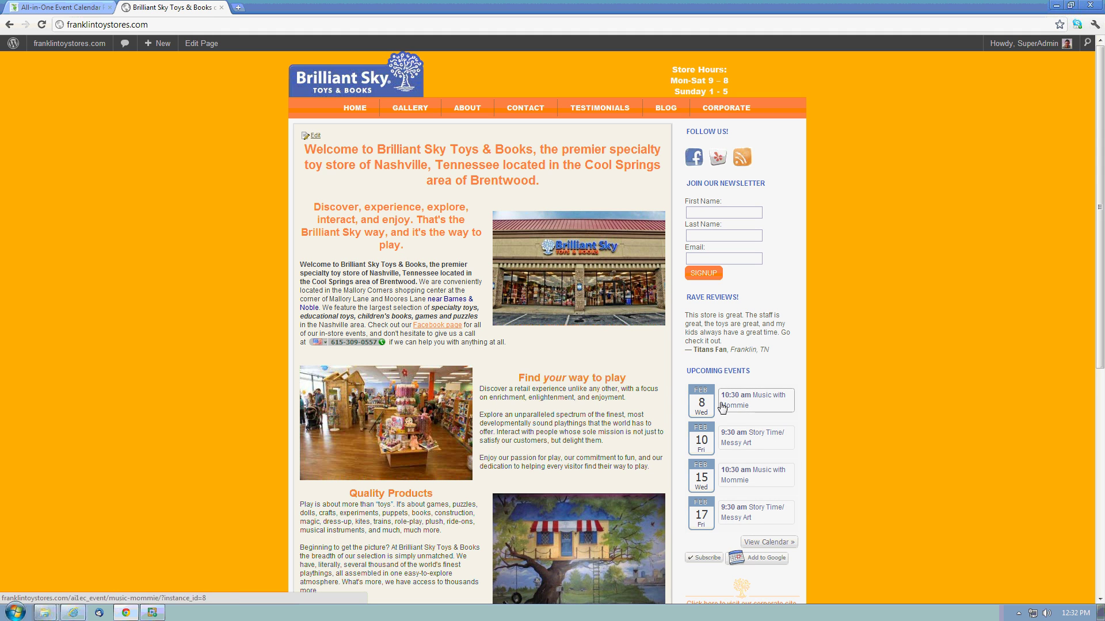
scroll(859, 489, down, 2)
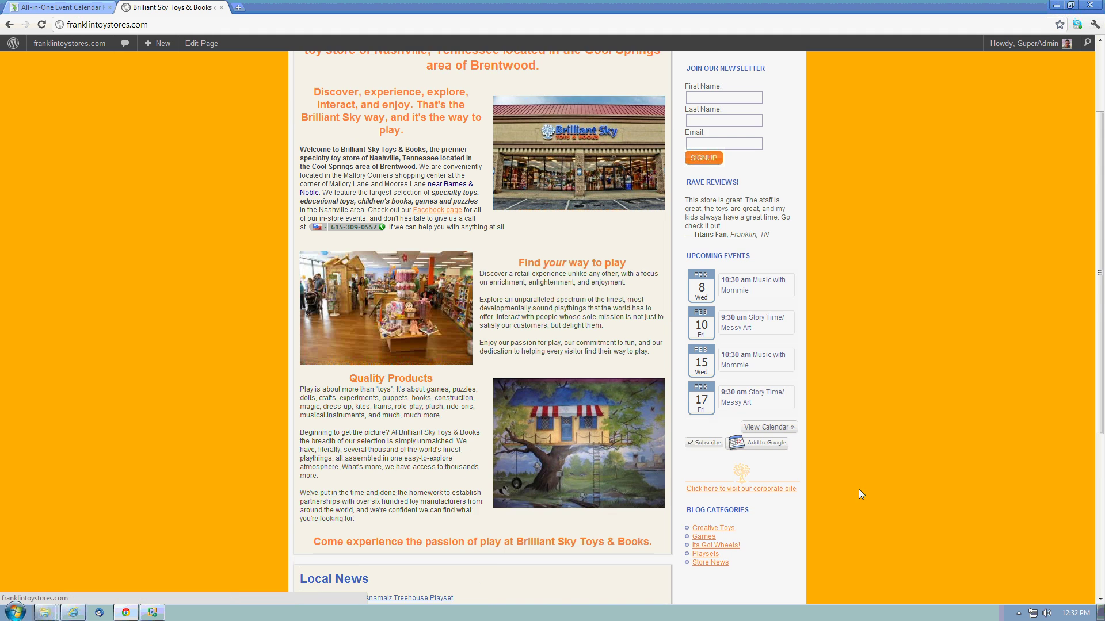
scroll(858, 490, down, 1)
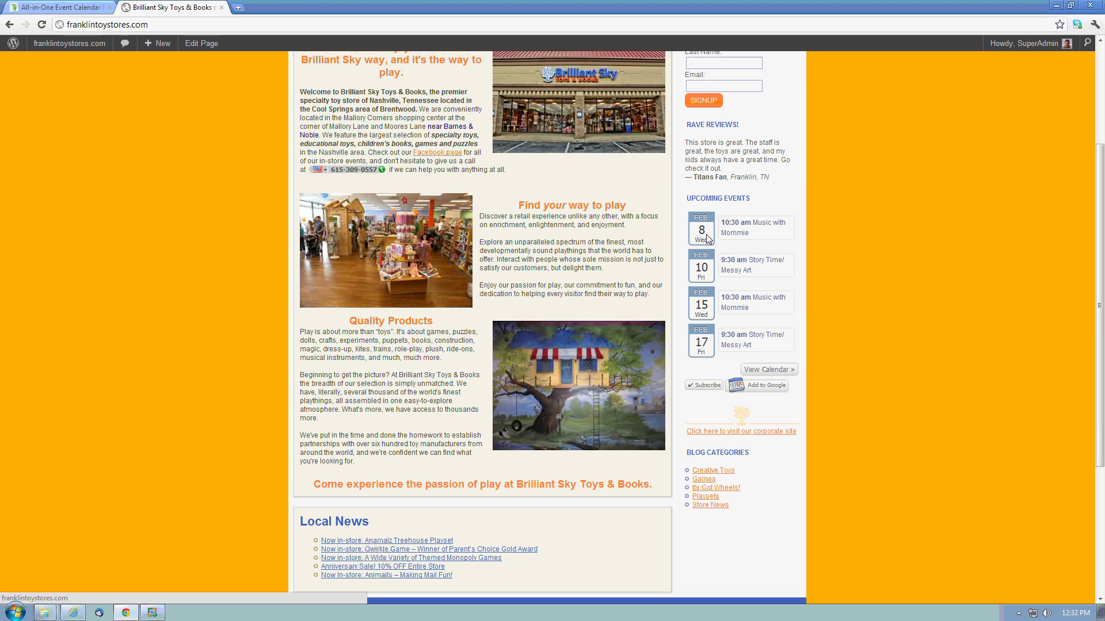
scroll(738, 508, down, 4)
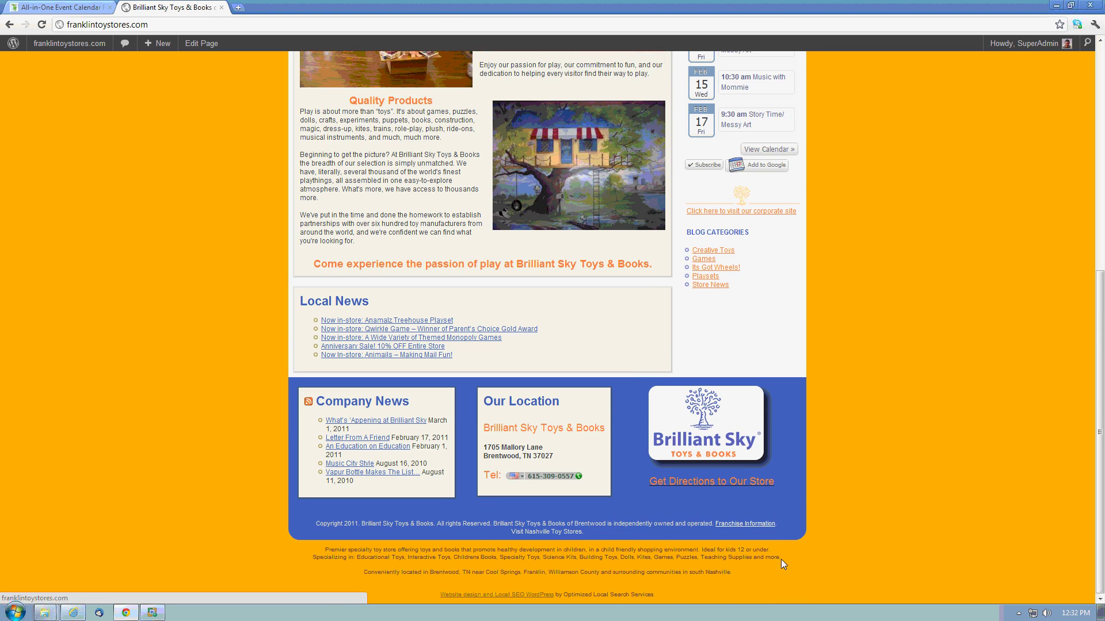
scroll(550, 380, up, 7)
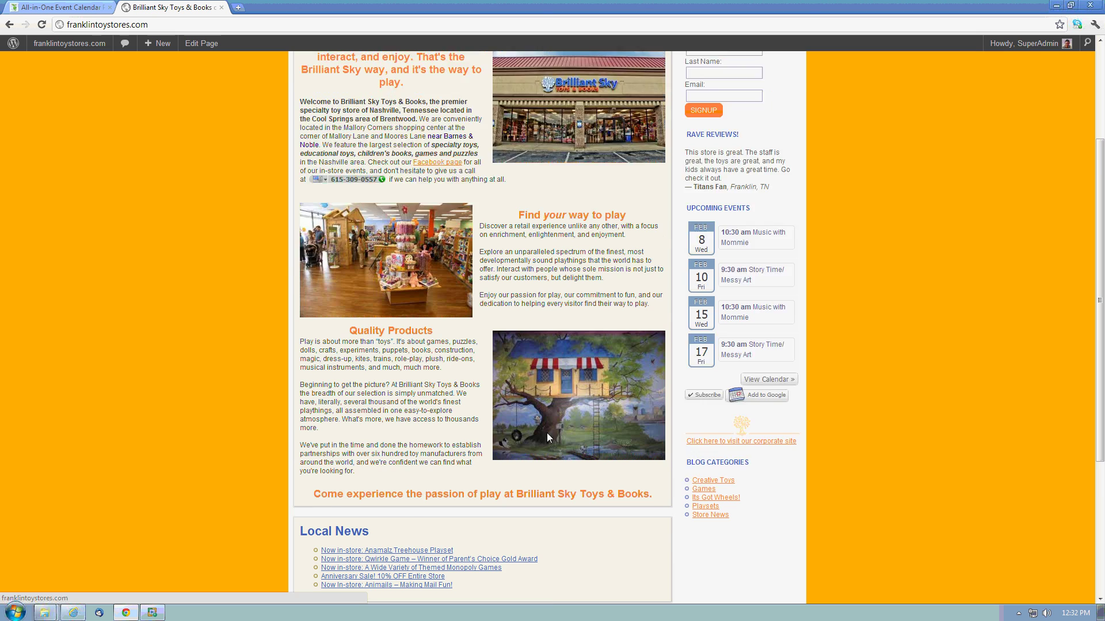
Open the Events settings and keep Calendar as the calendar page.
mouse_move(68, 47)
click(60, 70)
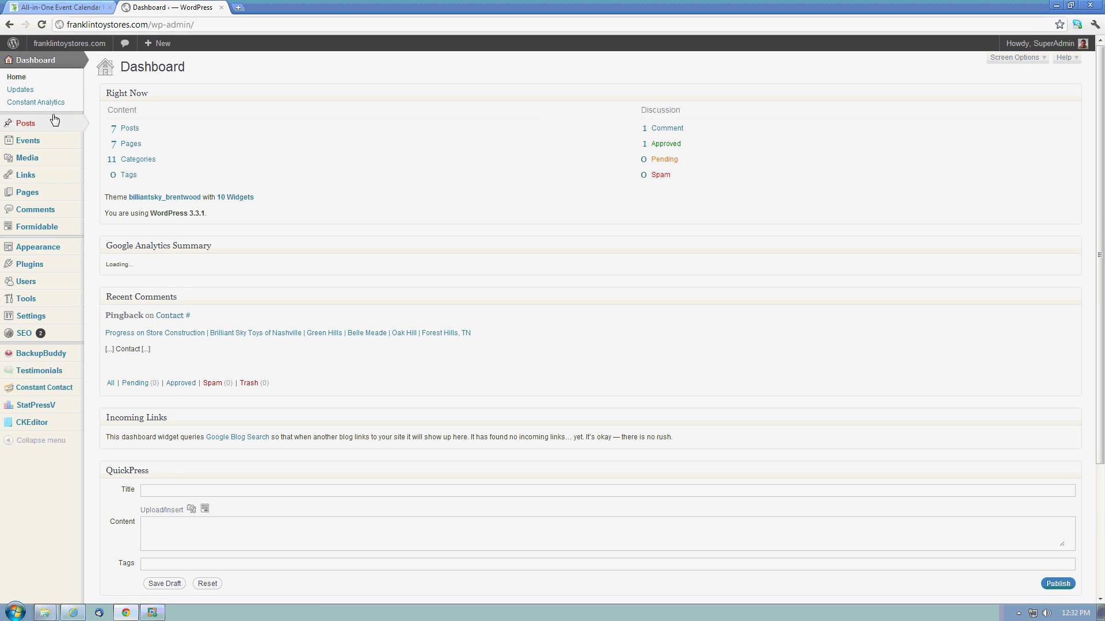
mouse_move(23, 156)
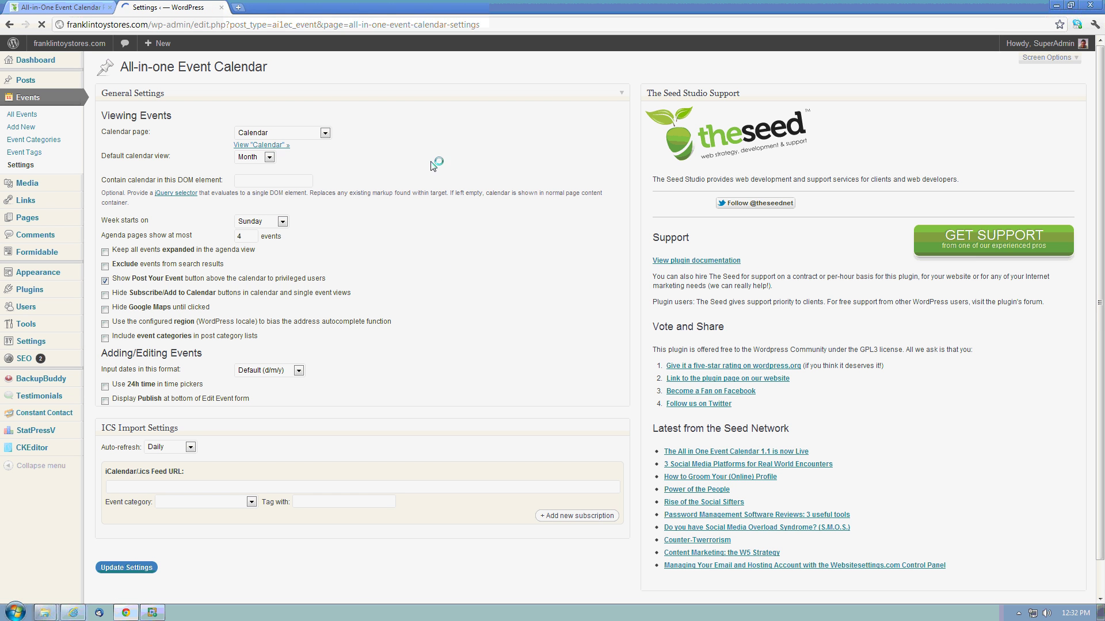
click(280, 134)
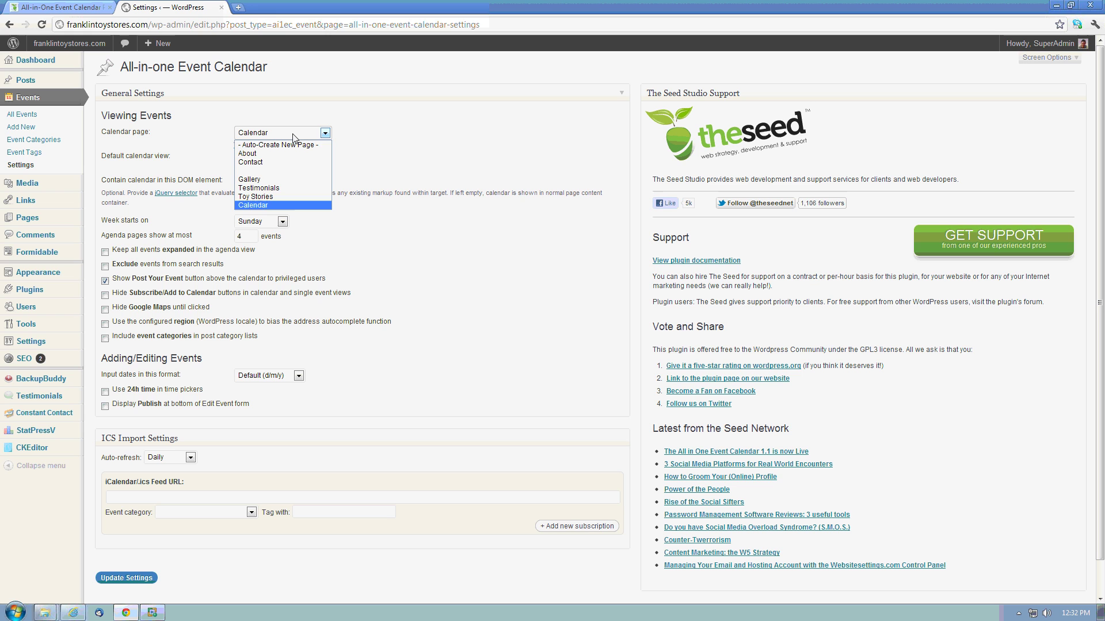
click(269, 134)
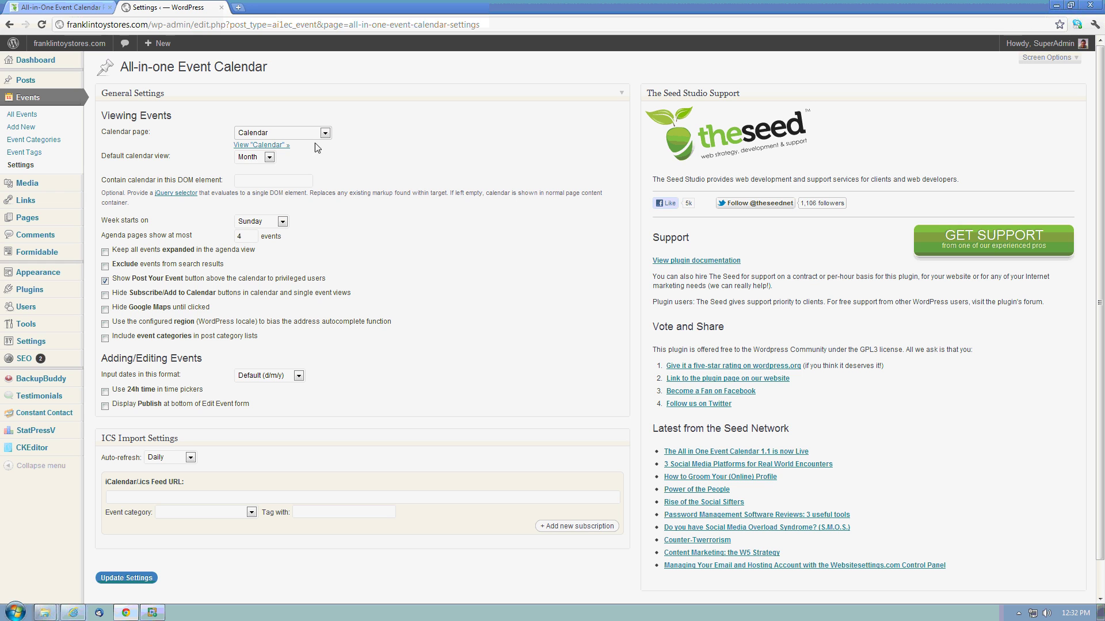
Review the default view and week start options, leaving Month and Sunday.
click(269, 157)
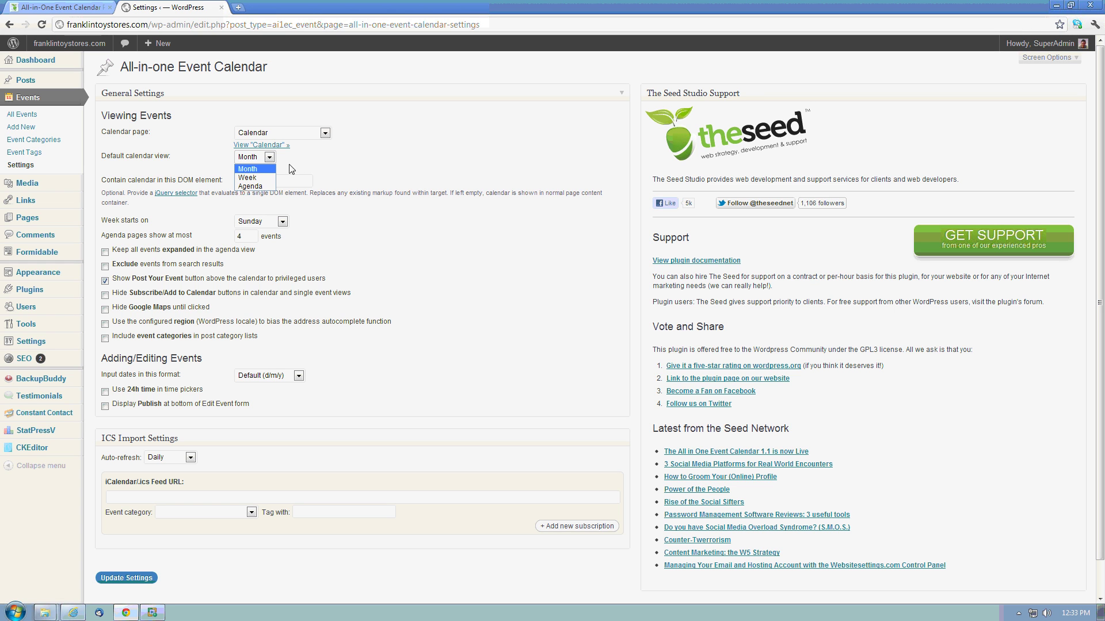
click(380, 158)
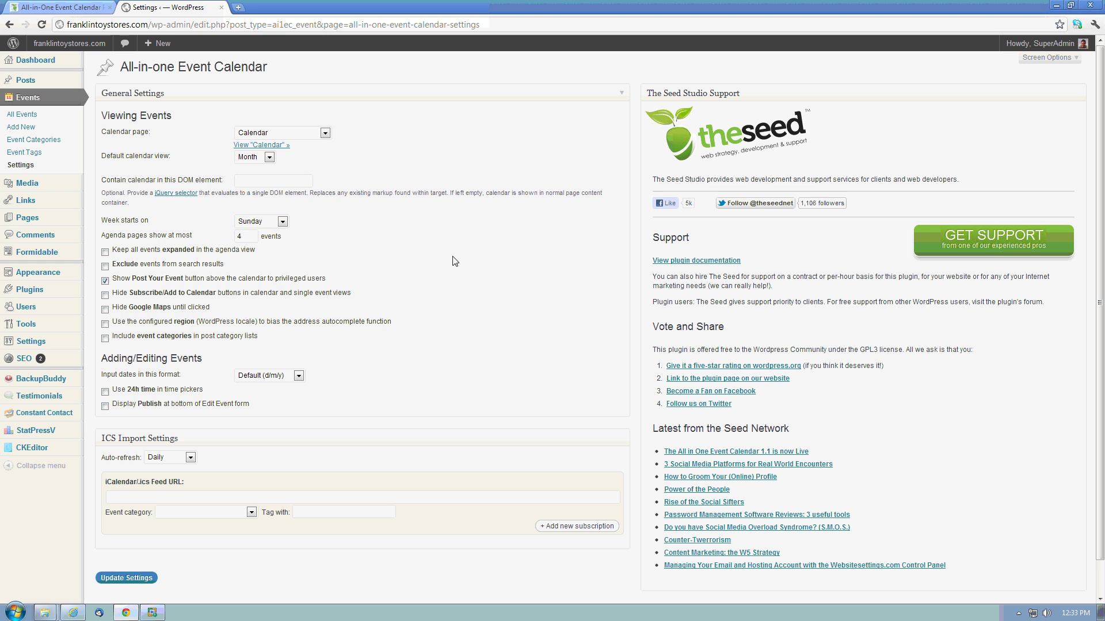
click(275, 223)
click(259, 225)
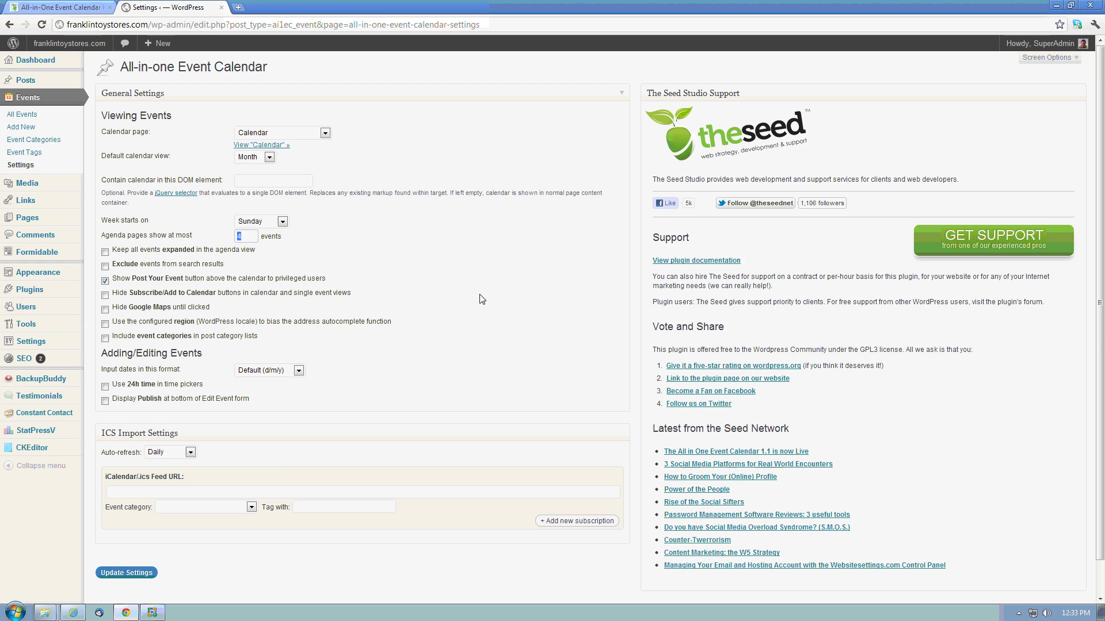
Set date input format to US (m/d/y), save the settings, and visit the public site.
scroll(425, 305, down, 1)
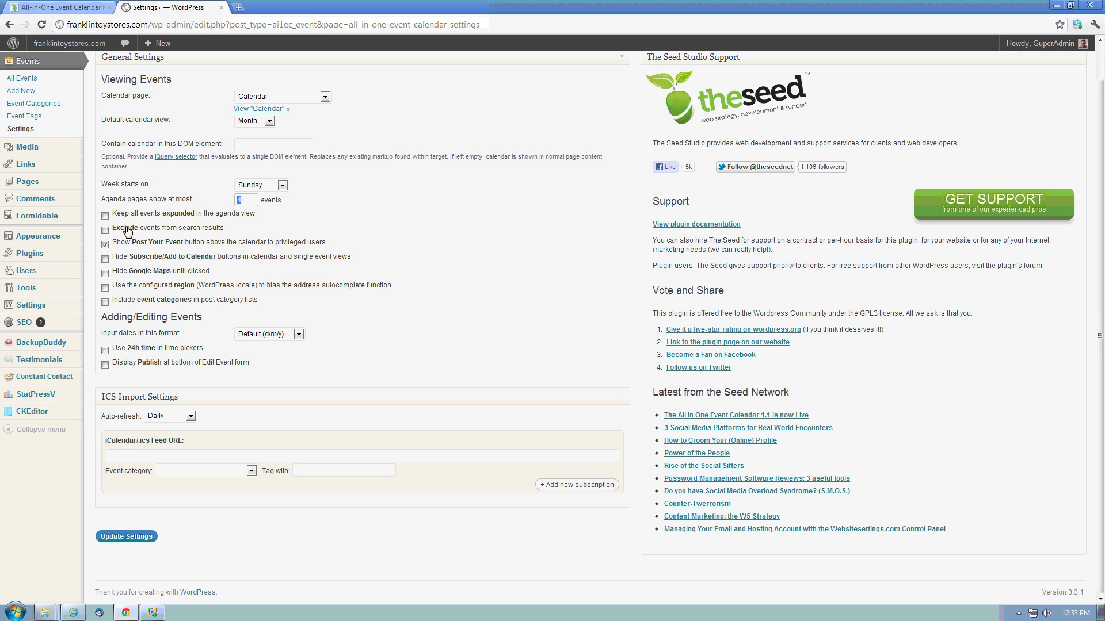
click(275, 335)
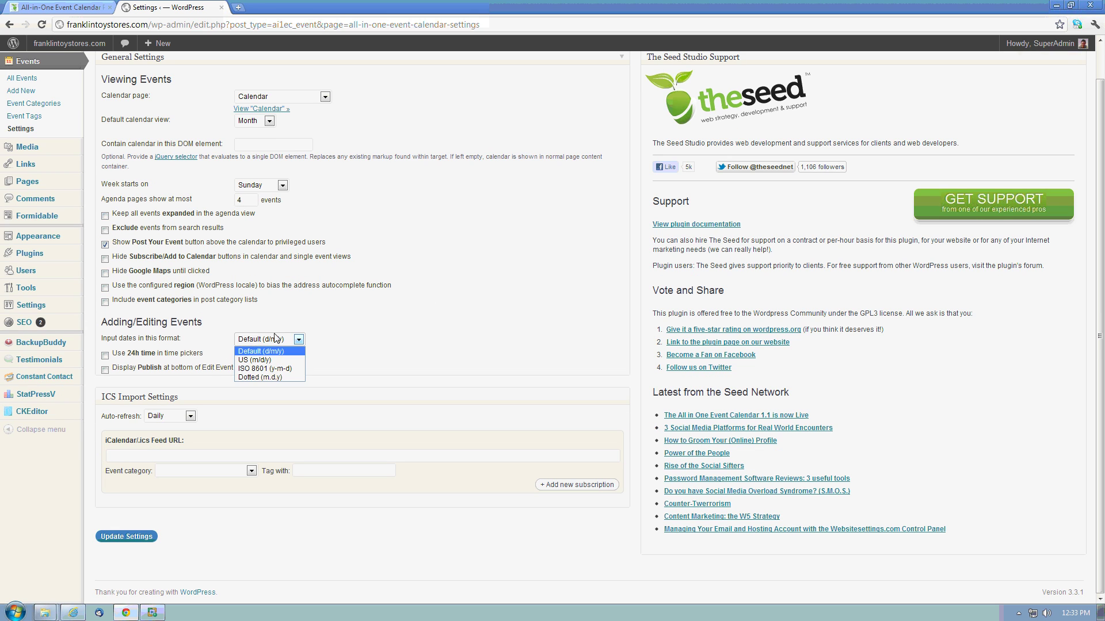
click(238, 362)
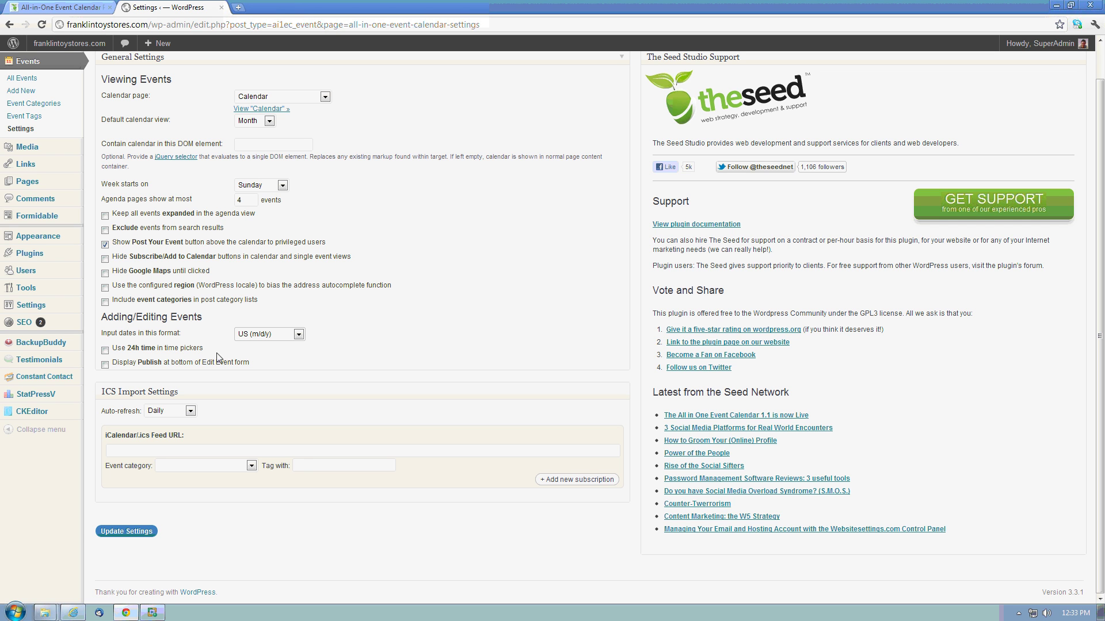
click(126, 534)
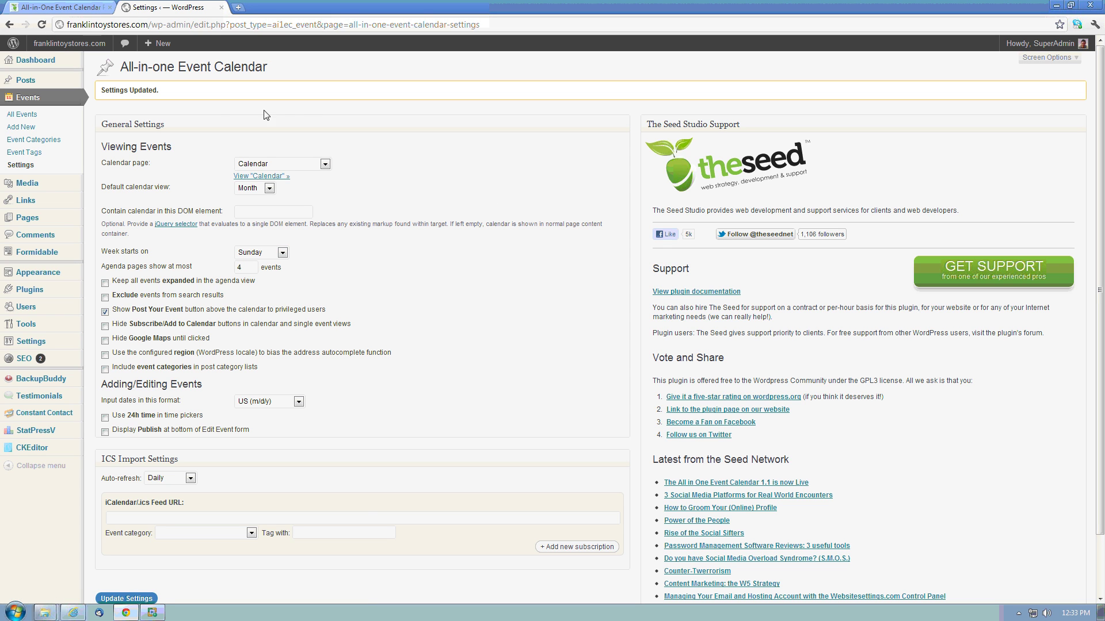
click(69, 44)
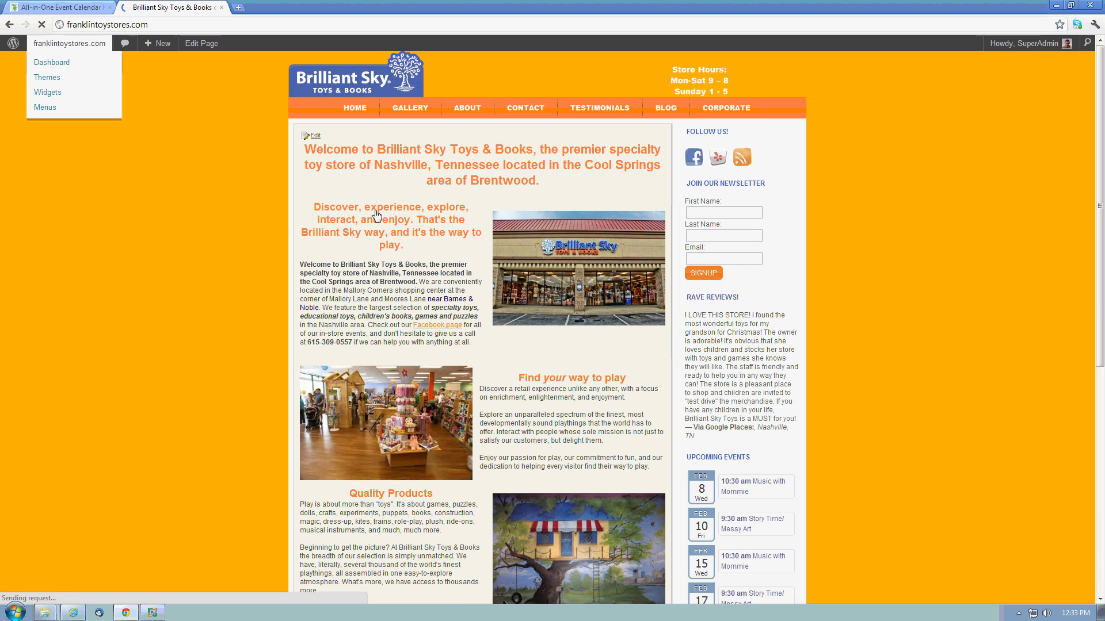
On the public calendar, switch to Agenda then Week view and open Friday's Feb 3 Story Time/ Messy Art.
scroll(793, 415, down, 3)
click(771, 456)
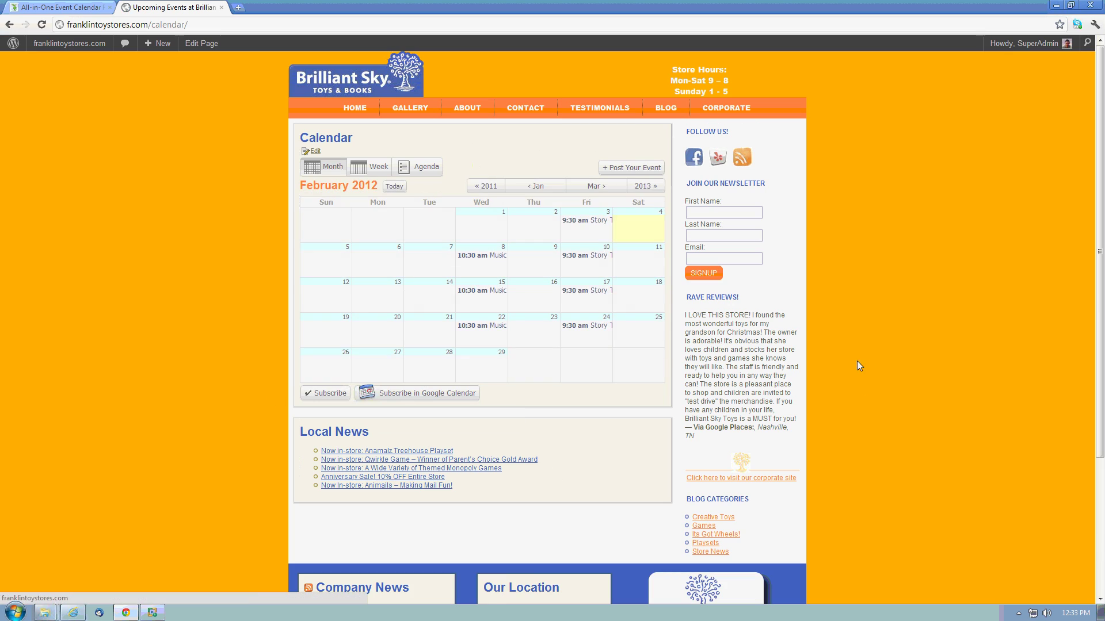
click(426, 171)
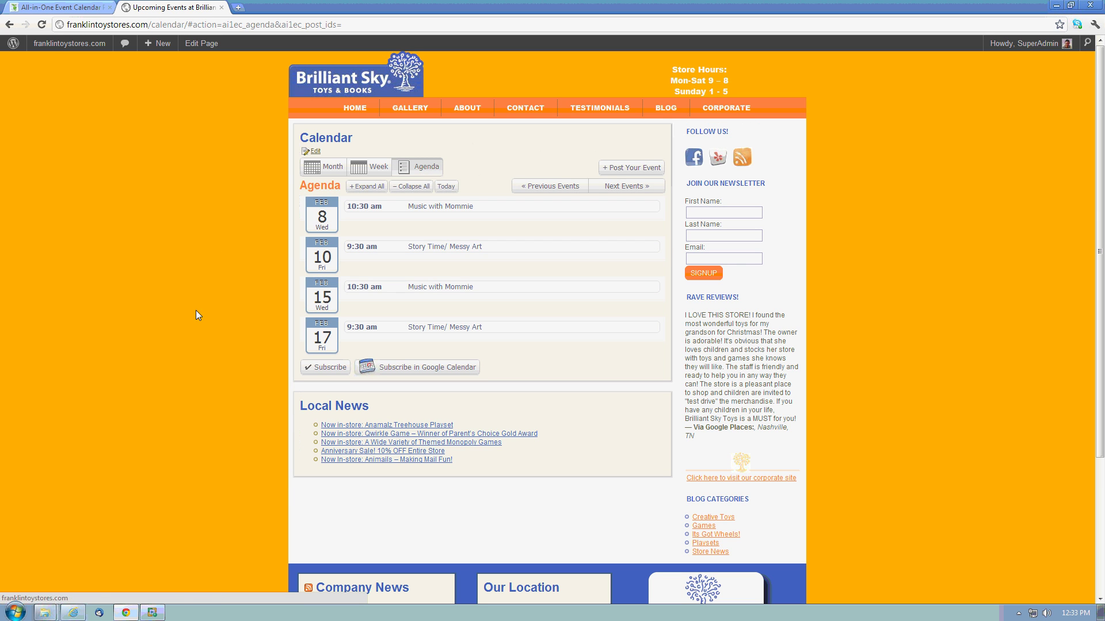
click(373, 170)
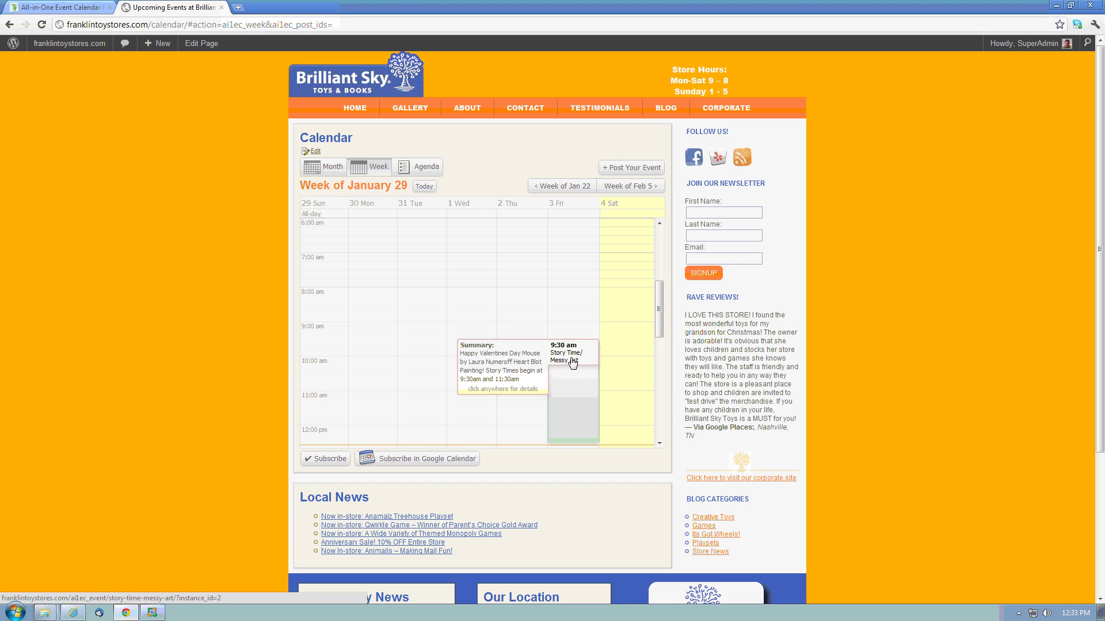
click(573, 362)
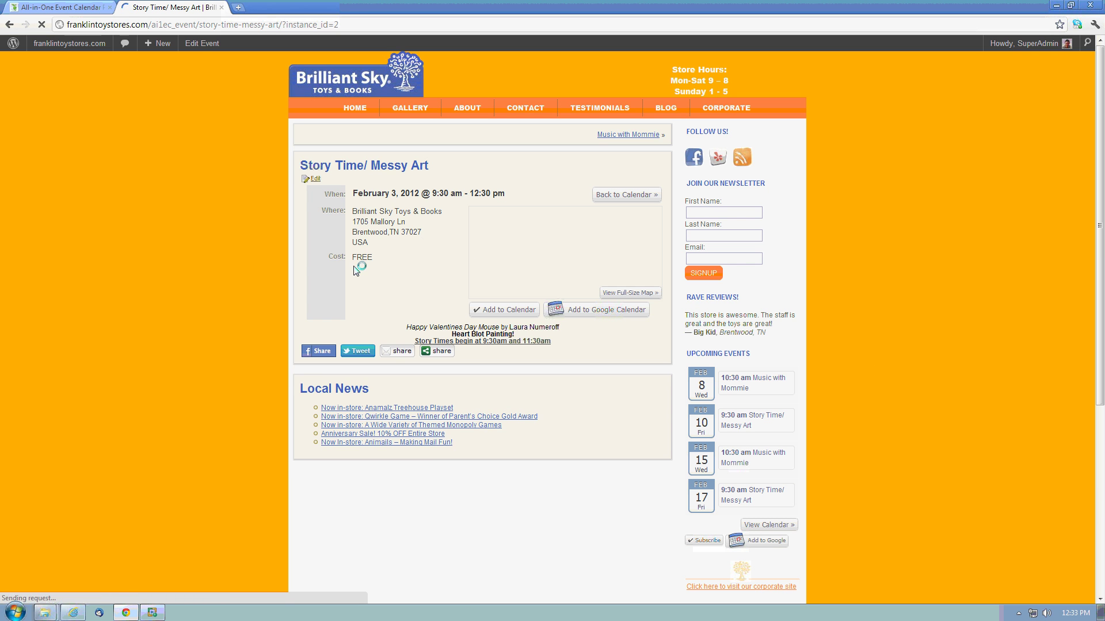